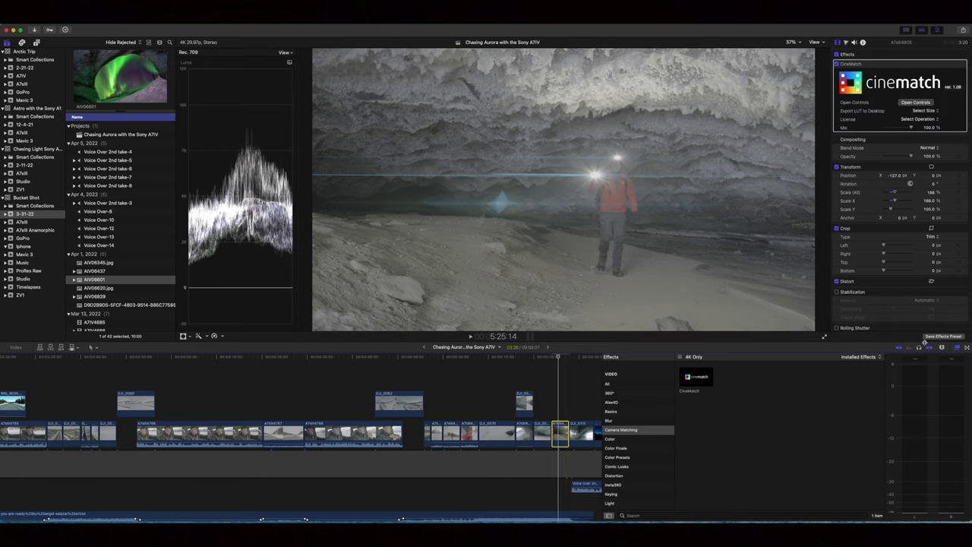
- Hide the Effects browser and bring the CineMatch controls window fully into view
{"action": "key", "text": "super+5"}
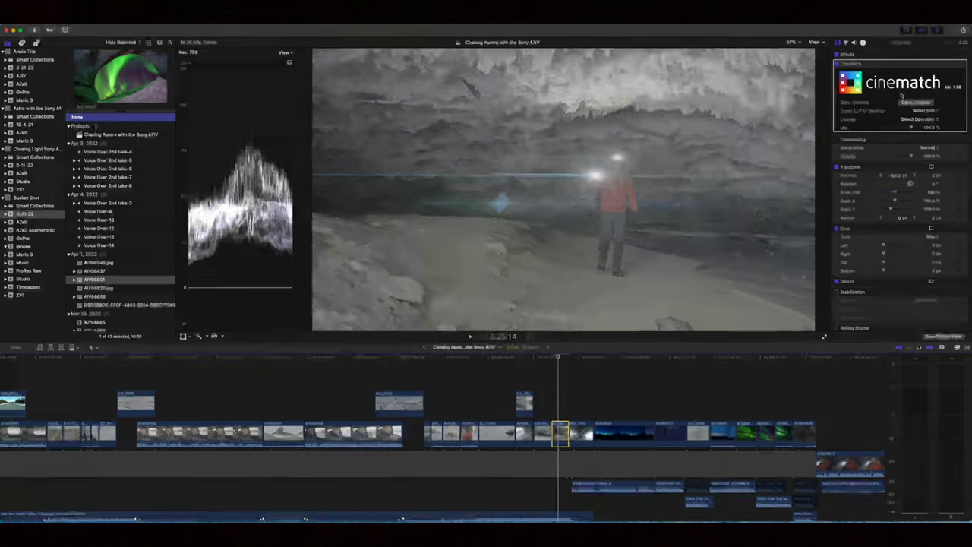
{"action": "left_click", "coordinate": [912, 103]}
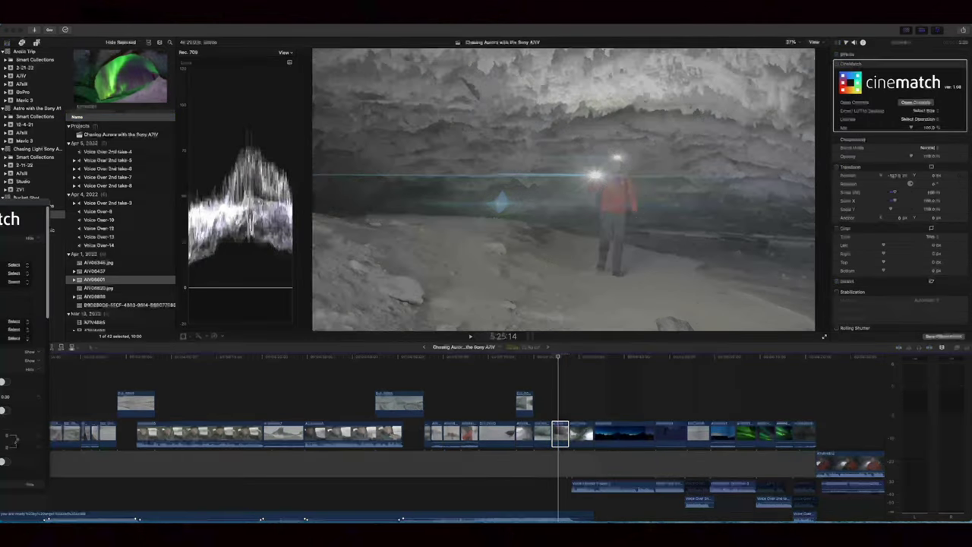
{"action": "left_click_drag", "start_coordinate": [5, 206], "coordinate": [385, 52]}
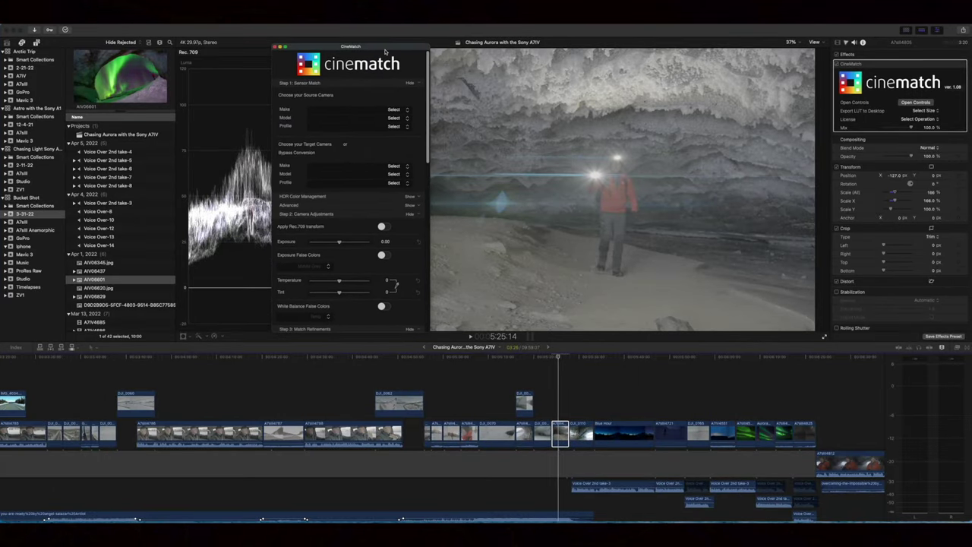
- Set the CineMatch source camera to Sony a7S III with the S-Log3 S-Gamut3.Cine profile
{"action": "left_click", "coordinate": [357, 110]}
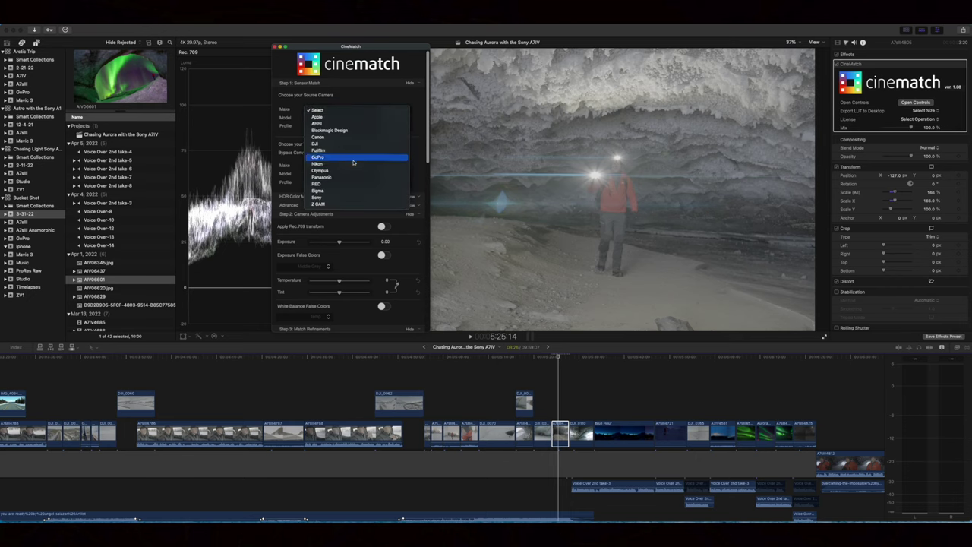
{"action": "left_click", "coordinate": [344, 198]}
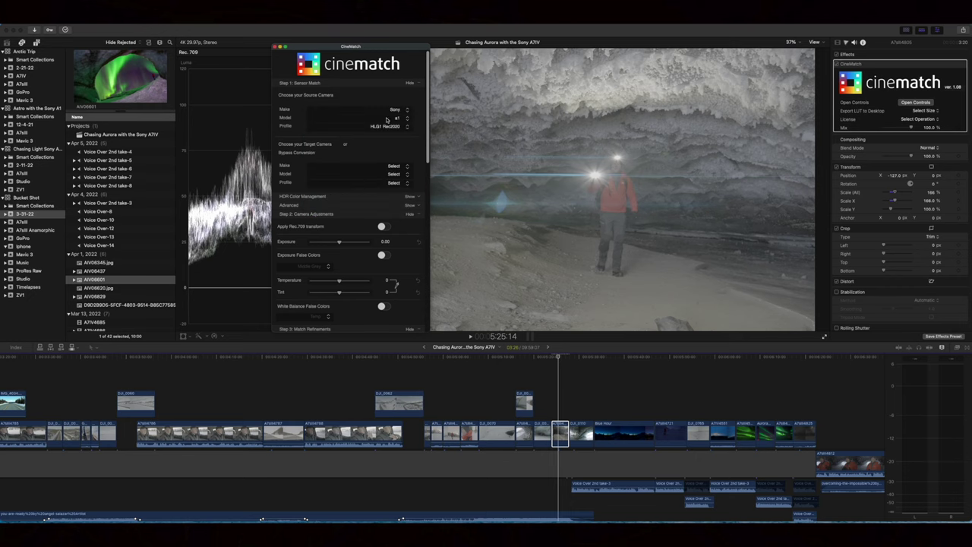
{"action": "left_click", "coordinate": [389, 120]}
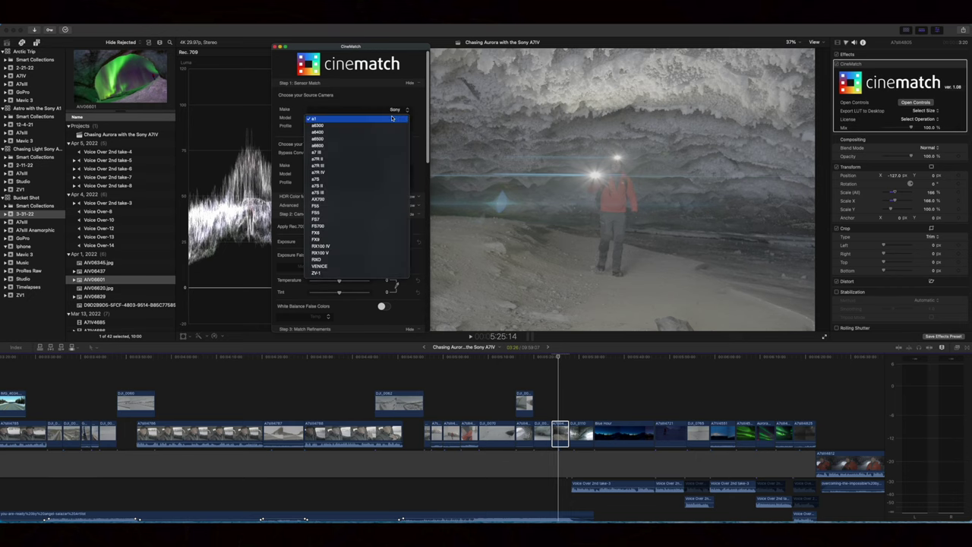
{"action": "left_click", "coordinate": [360, 192]}
{"action": "left_click", "coordinate": [387, 127]}
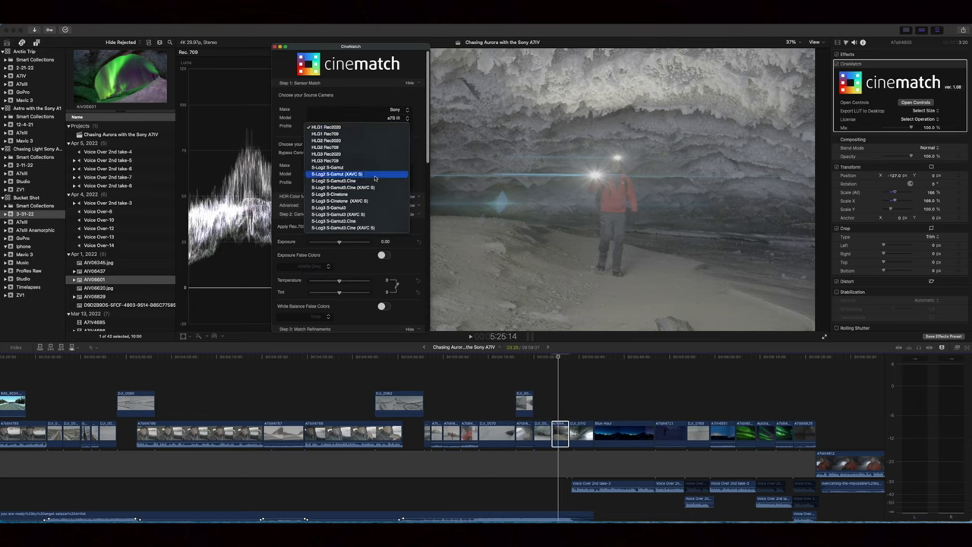
{"action": "left_click", "coordinate": [368, 221]}
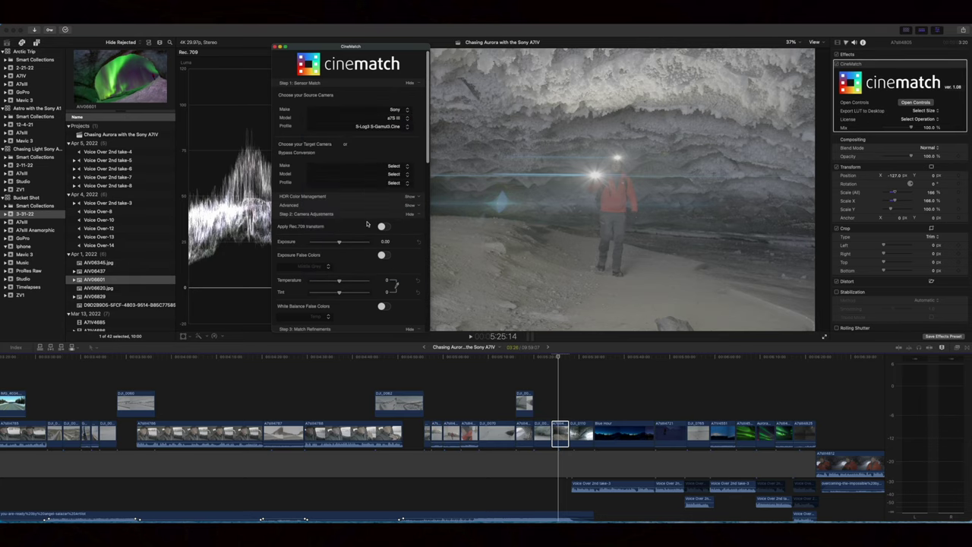
{"action": "left_click", "coordinate": [348, 167]}
- Turn on the Rec.709 transform and try the Exposure slider, leaving it at 0.00
{"action": "left_click", "coordinate": [360, 164]}
{"action": "left_click", "coordinate": [382, 227]}
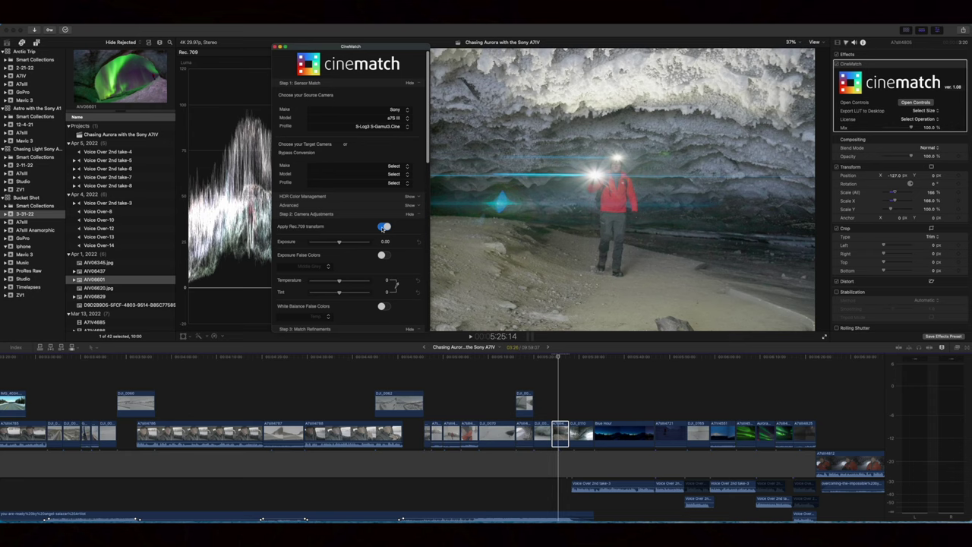
{"action": "left_click_drag", "start_coordinate": [340, 242], "coordinate": [340, 245]}
{"action": "scroll", "coordinate": [344, 260], "scroll_direction": "down", "scroll_amount": 2}
- Preview Exposure False Colors, switch them back off, and close the CineMatch controls
{"action": "left_click", "coordinate": [381, 231]}
{"action": "left_click", "coordinate": [383, 231]}
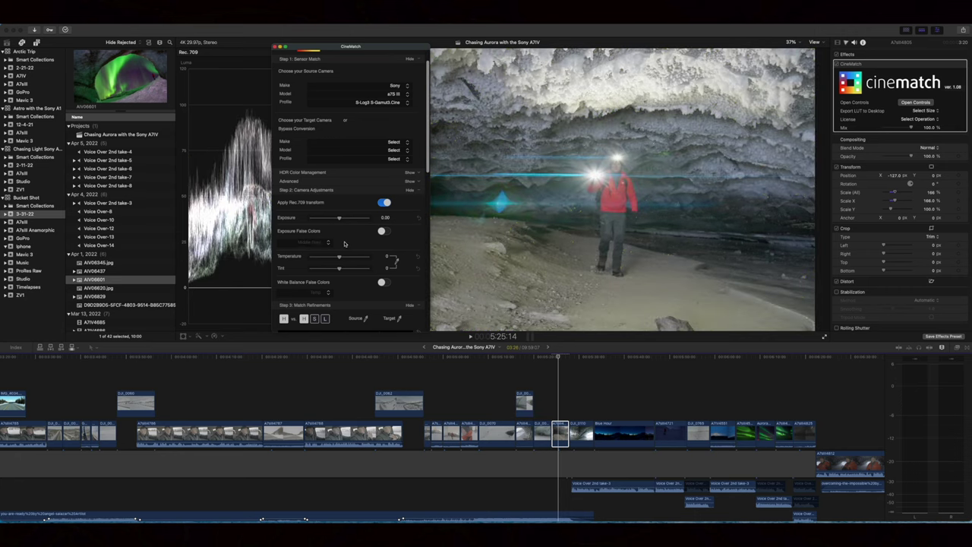
{"action": "scroll", "coordinate": [344, 243], "scroll_direction": "down", "scroll_amount": 2}
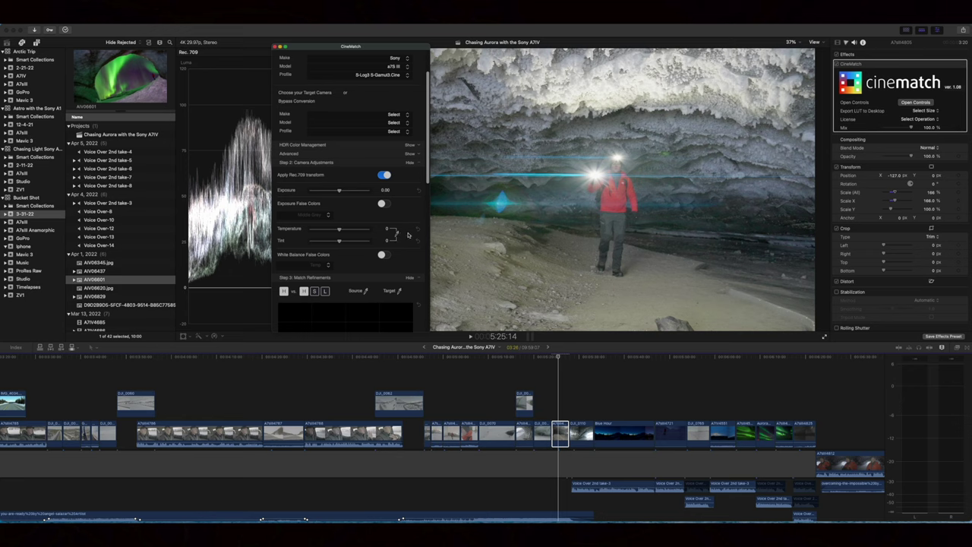
{"action": "key", "text": "super+w"}
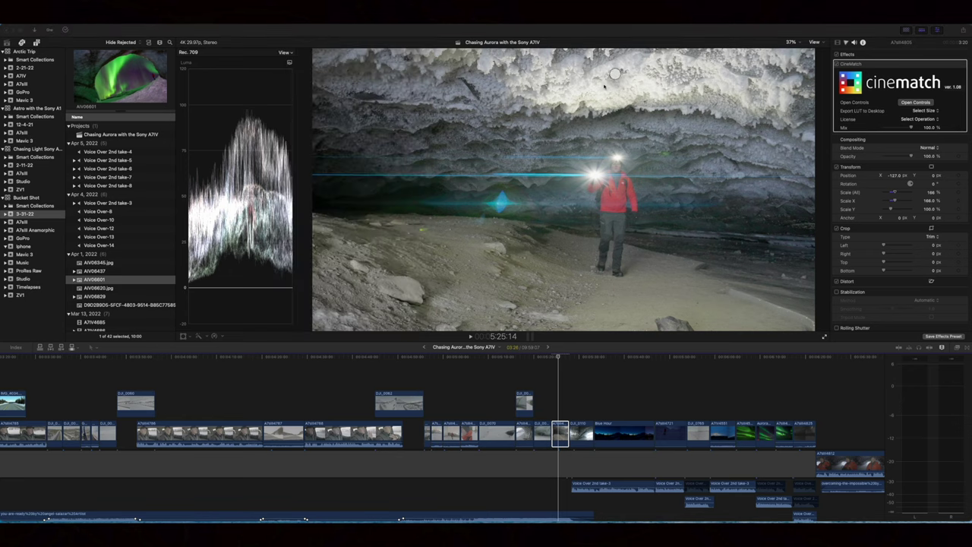
- Return to the editor, try the tint, then reset CineMatch Temperature and Tint to zero
{"action": "left_click", "coordinate": [592, 89]}
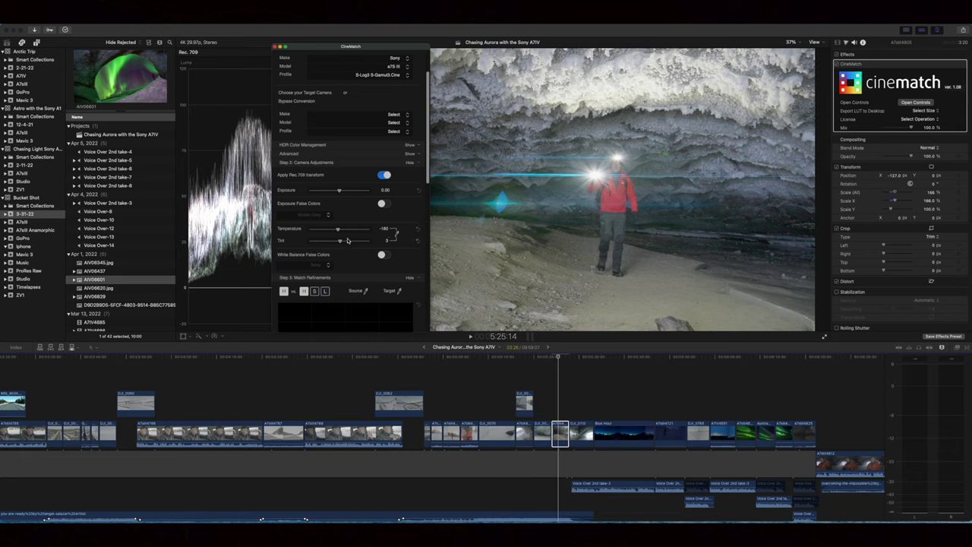
{"action": "mouse_move", "coordinate": [340, 242]}
{"action": "left_mouse_down"}
{"action": "mouse_move", "coordinate": [354, 243]}
{"action": "mouse_move", "coordinate": [325, 243]}
{"action": "mouse_move", "coordinate": [349, 243]}
{"action": "mouse_move", "coordinate": [338, 245]}
{"action": "mouse_move", "coordinate": [354, 230]}
{"action": "mouse_move", "coordinate": [395, 231]}
{"action": "mouse_move", "coordinate": [309, 234]}
{"action": "mouse_move", "coordinate": [350, 235]}
{"action": "left_mouse_up"}
{"action": "left_click", "coordinate": [417, 229]}
{"action": "left_click", "coordinate": [396, 235]}
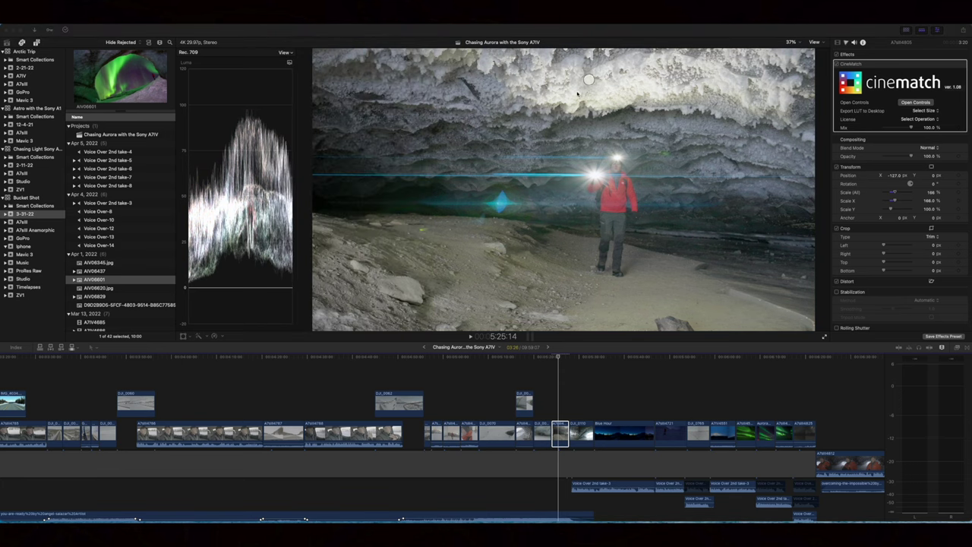
- White-balance from the cave ceiling (Temperature -164, Tint 3) and show White Balance False Colors
{"action": "left_click", "coordinate": [580, 91]}
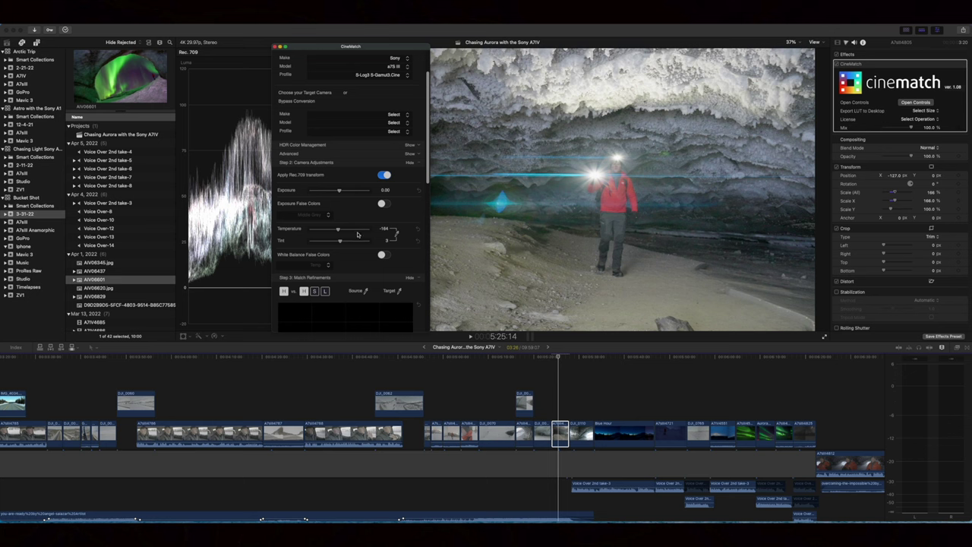
{"action": "scroll", "coordinate": [358, 234], "scroll_direction": "down", "scroll_amount": 5}
{"action": "left_click", "coordinate": [385, 195]}
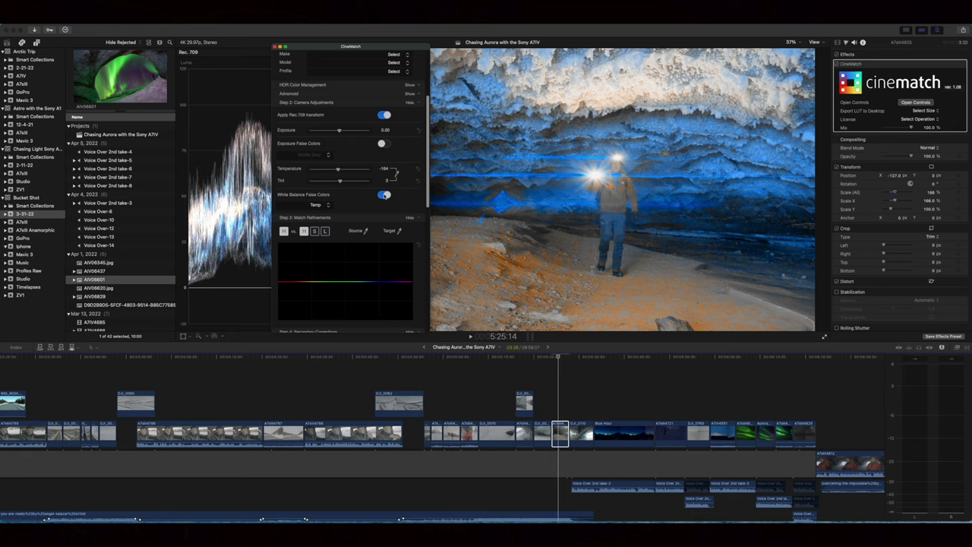
- Switch off White Balance False Colors and scroll down to Step 4: Secondary Corrections
{"action": "left_click", "coordinate": [384, 195]}
{"action": "scroll", "coordinate": [328, 201], "scroll_direction": "down", "scroll_amount": 5}
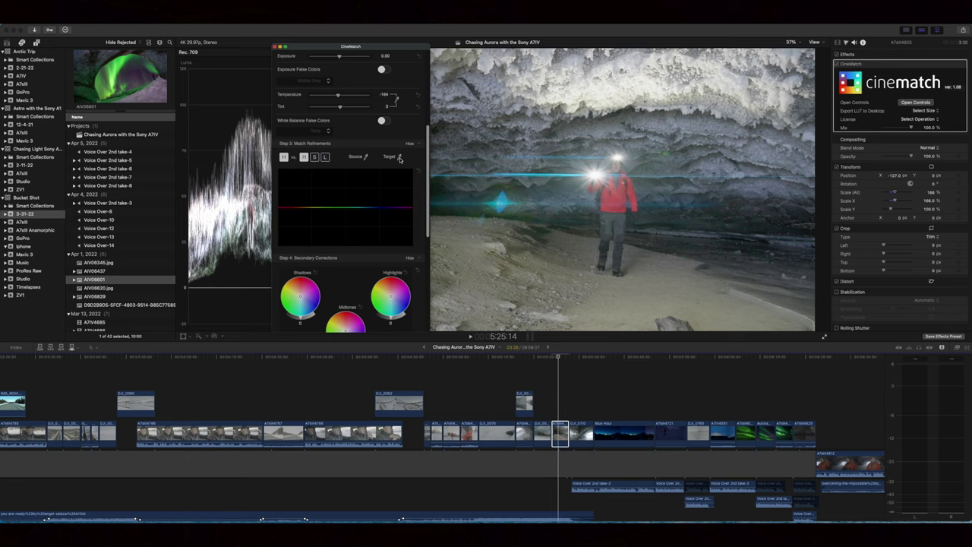
- Experiment with the highlights, shadows and colour wheels, then reset highlights and shadows to 0
{"action": "scroll", "coordinate": [370, 174], "scroll_direction": "down", "scroll_amount": 3}
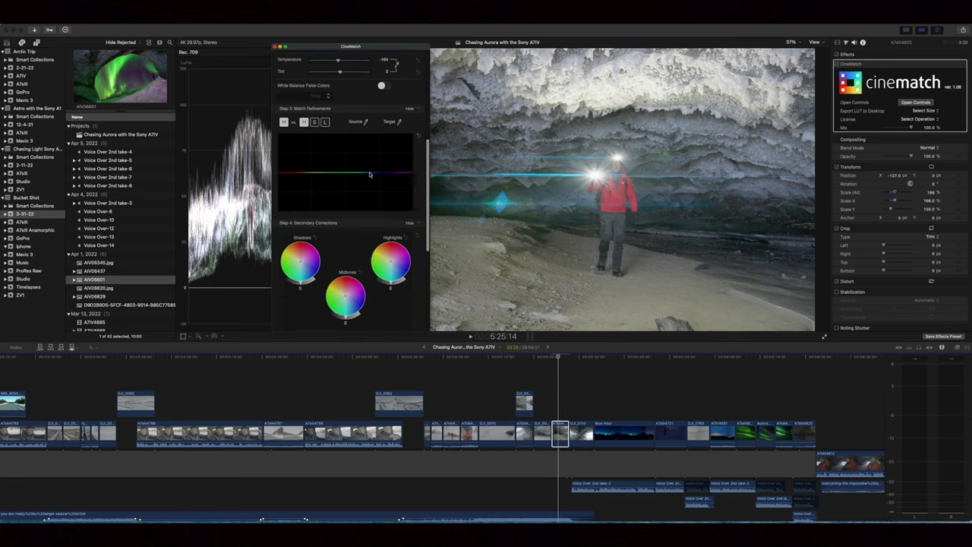
{"action": "scroll", "coordinate": [370, 175], "scroll_direction": "down", "scroll_amount": 5}
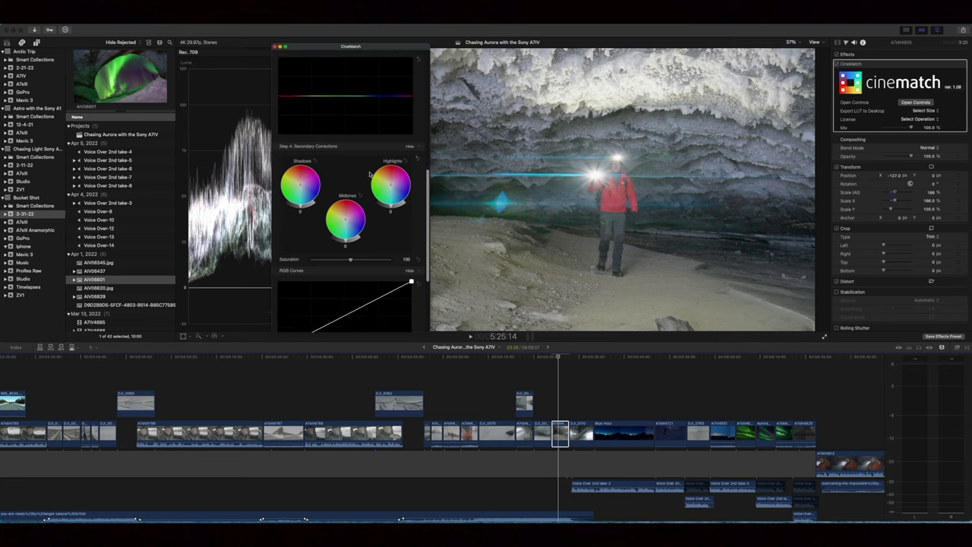
{"action": "left_click_drag", "start_coordinate": [391, 208], "coordinate": [393, 209]}
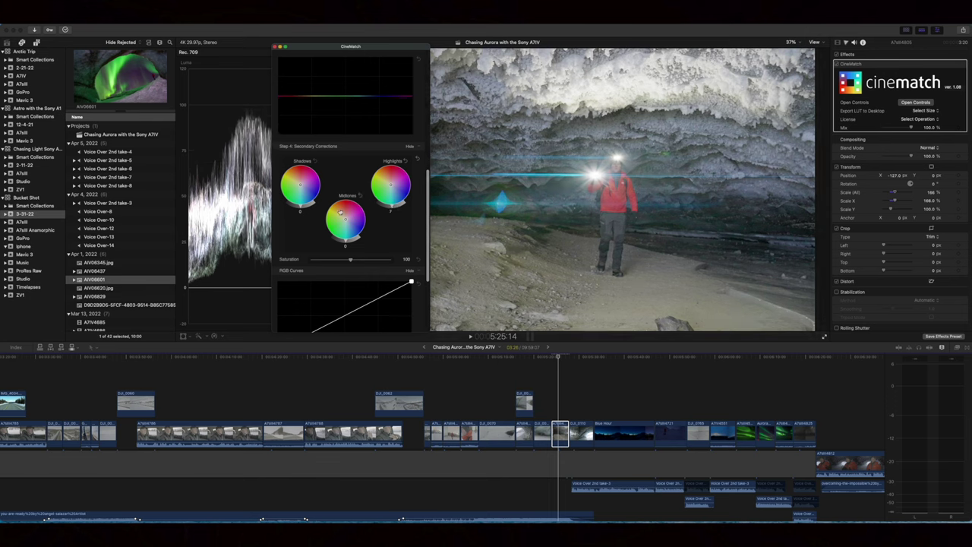
{"action": "left_click_drag", "start_coordinate": [302, 208], "coordinate": [301, 210]}
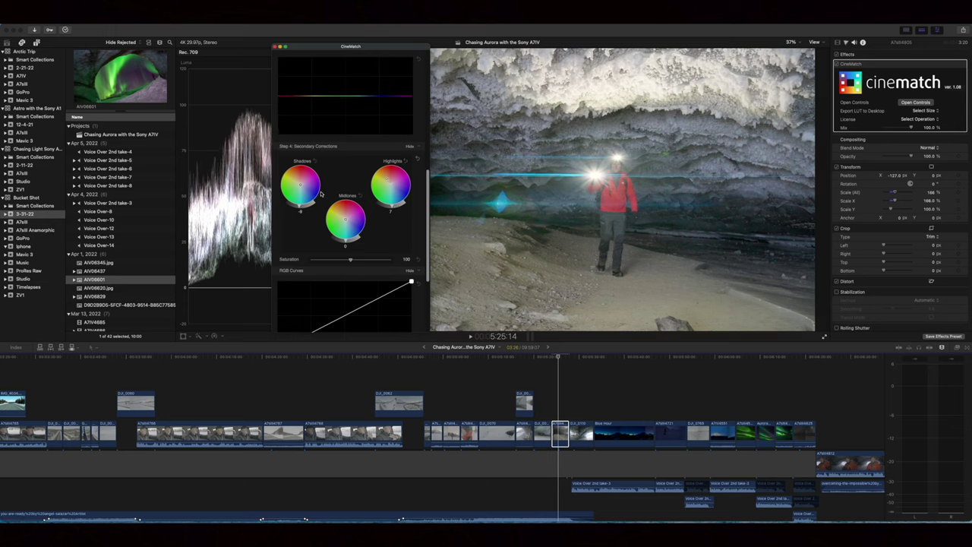
{"action": "left_click_drag", "start_coordinate": [303, 187], "coordinate": [308, 193]}
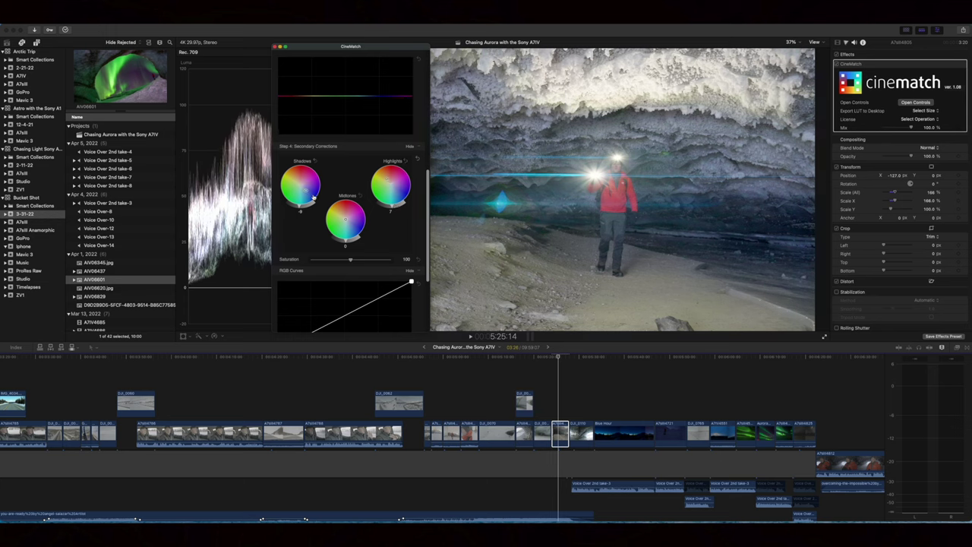
{"action": "left_click_drag", "start_coordinate": [346, 219], "coordinate": [346, 216]}
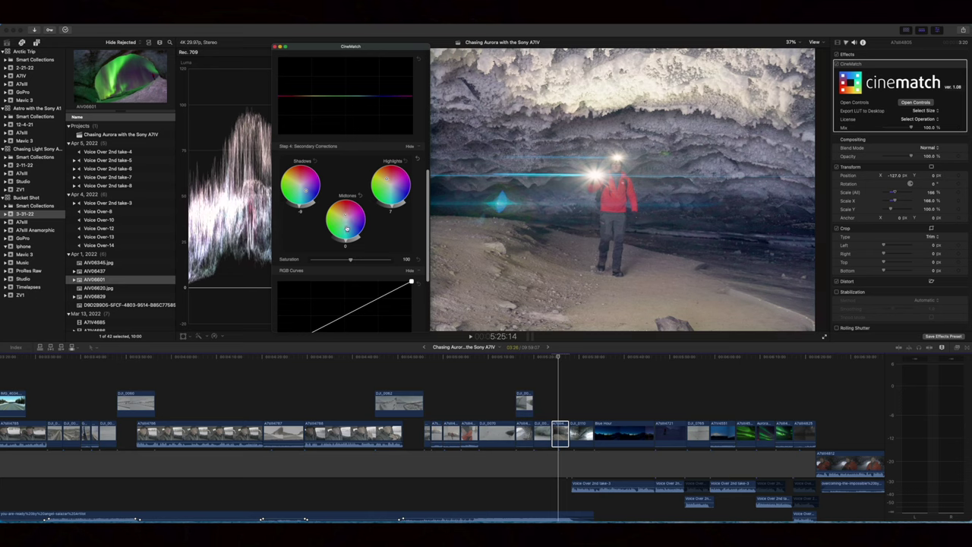
{"action": "left_click", "coordinate": [361, 197]}
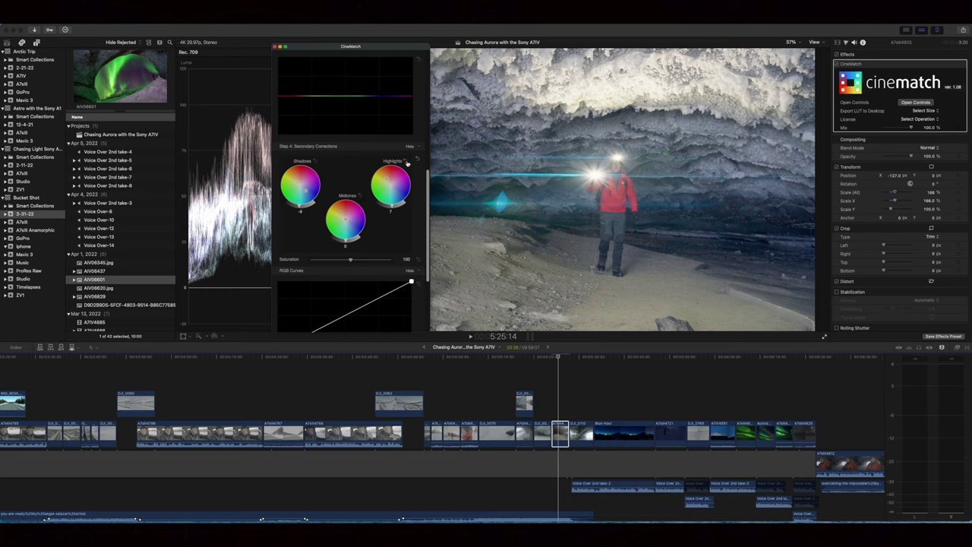
{"action": "left_click", "coordinate": [405, 161]}
{"action": "left_click", "coordinate": [313, 162]}
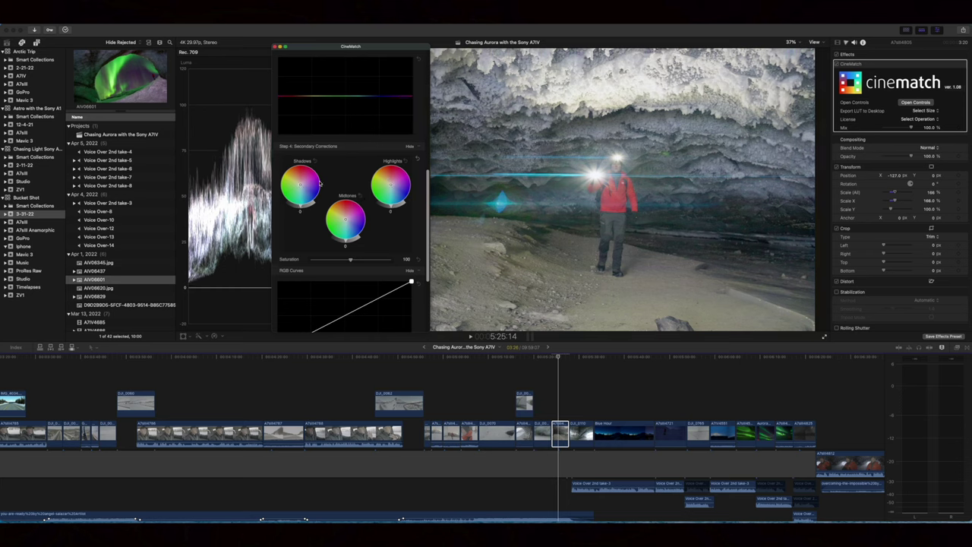
- Brighten highlights to 18, darken shadows to -9 and midtones to -18
{"action": "scroll", "coordinate": [330, 212], "scroll_direction": "down", "scroll_amount": 3}
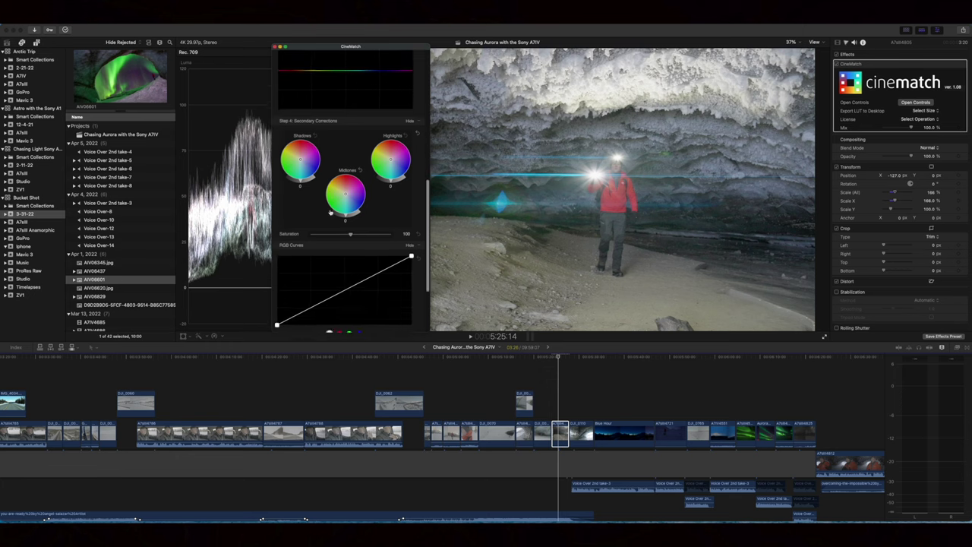
{"action": "scroll", "coordinate": [331, 211], "scroll_direction": "down", "scroll_amount": 1}
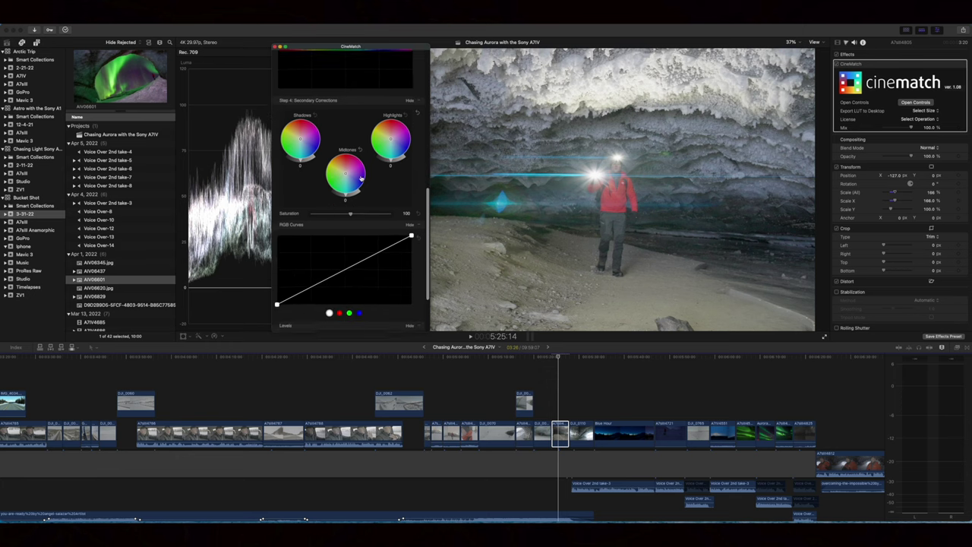
{"action": "left_click_drag", "start_coordinate": [390, 166], "coordinate": [395, 161]}
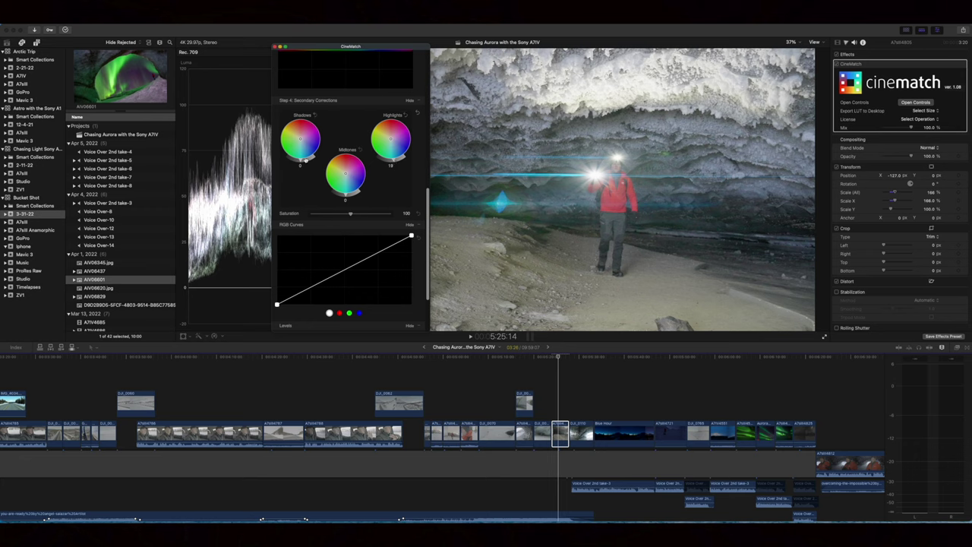
{"action": "left_click_drag", "start_coordinate": [300, 163], "coordinate": [299, 170]}
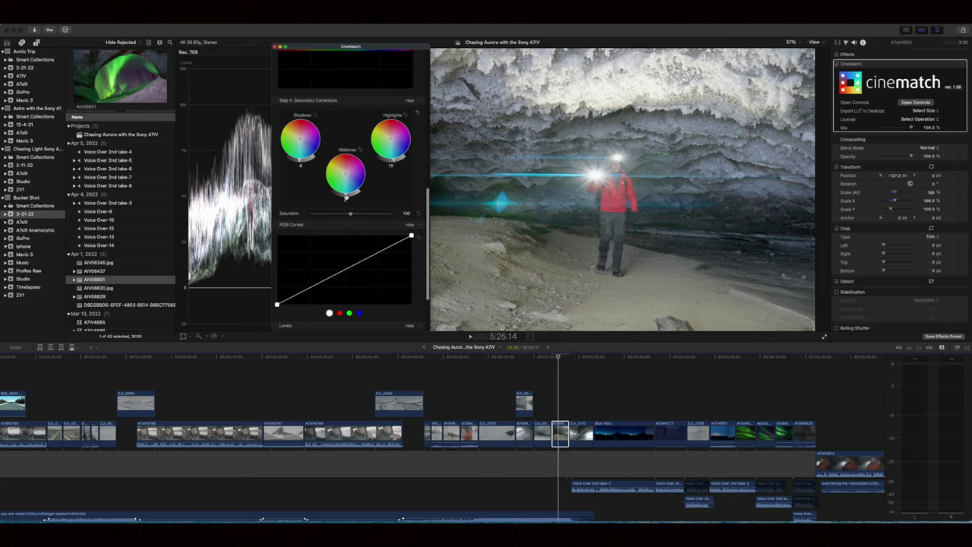
{"action": "left_click_drag", "start_coordinate": [346, 196], "coordinate": [255, 223]}
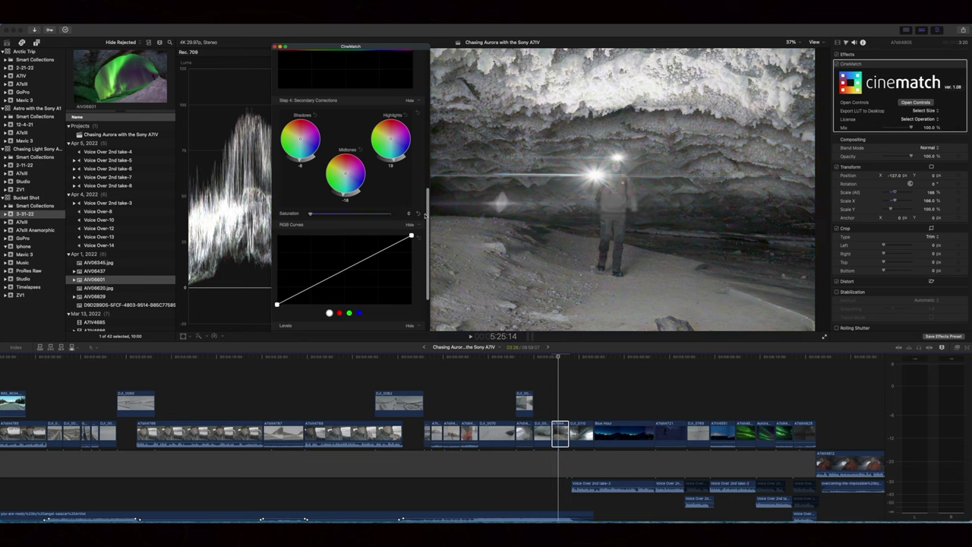
- Add two RGB curve points, lift the lower one for shadows and push the top one to brighten highlights
{"action": "left_click", "coordinate": [378, 251]}
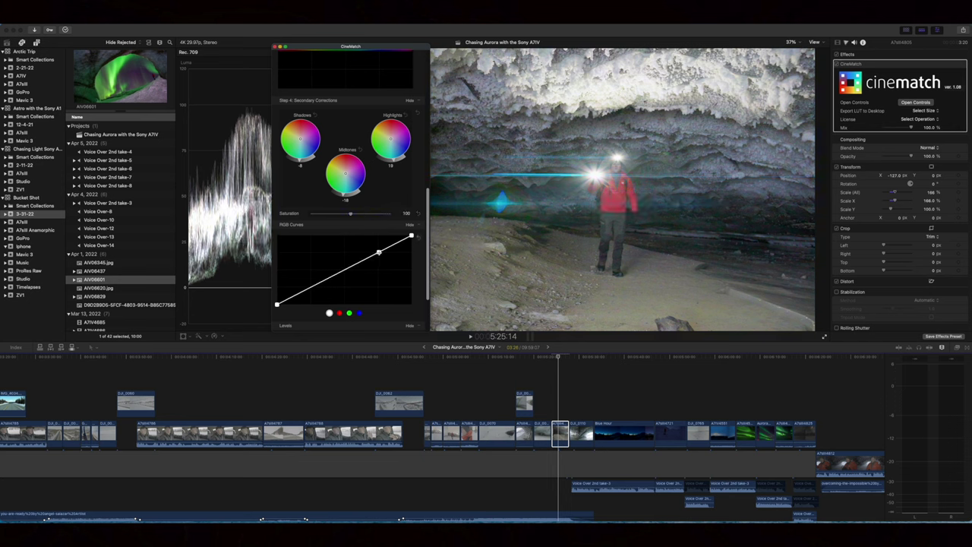
{"action": "left_click", "coordinate": [294, 294]}
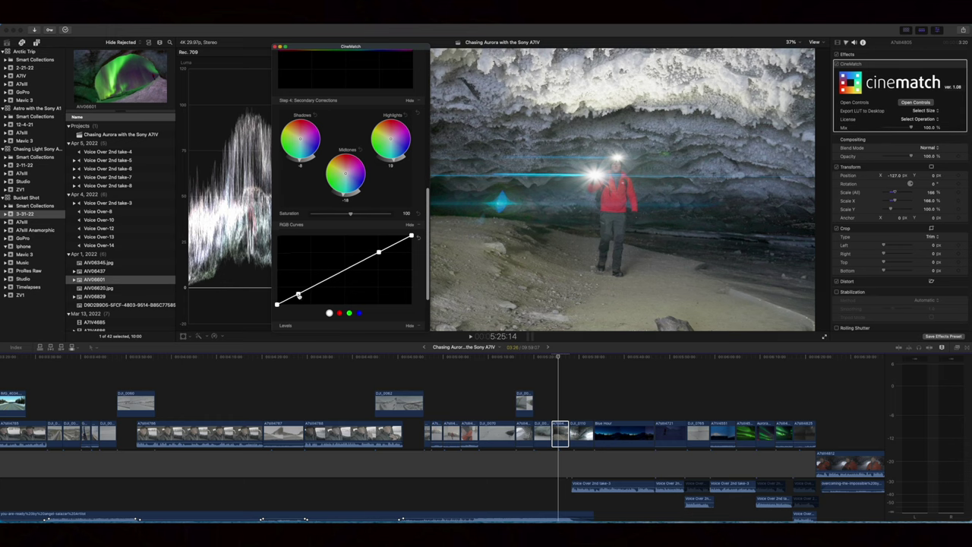
{"action": "left_click_drag", "start_coordinate": [299, 292], "coordinate": [303, 294]}
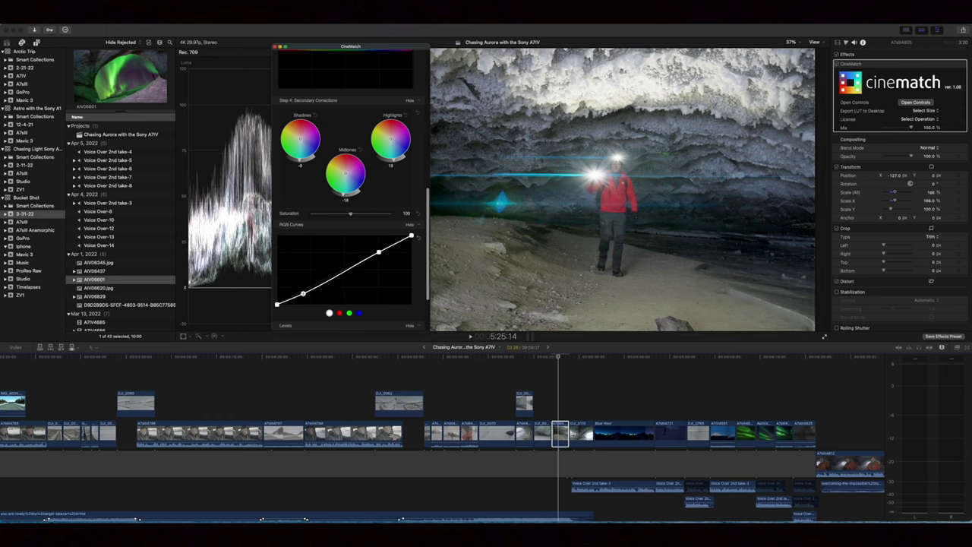
{"action": "left_click_drag", "start_coordinate": [375, 257], "coordinate": [376, 250]}
{"action": "left_click_drag", "start_coordinate": [305, 295], "coordinate": [312, 292]}
{"action": "scroll", "coordinate": [373, 274], "scroll_direction": "down", "scroll_amount": 3}
{"action": "scroll", "coordinate": [373, 274], "scroll_direction": "down", "scroll_amount": 2}
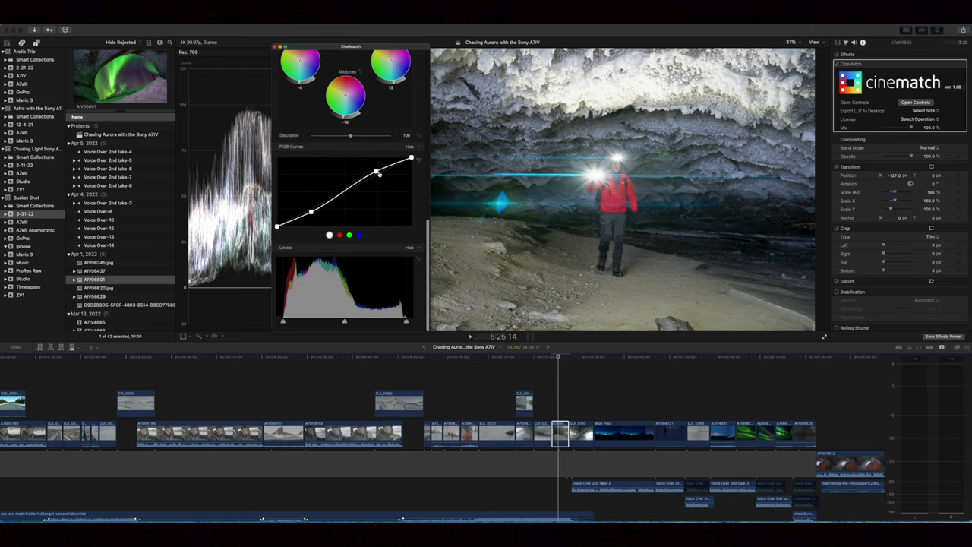
{"action": "mouse_move", "coordinate": [378, 173]}
{"action": "left_mouse_down"}
{"action": "mouse_move", "coordinate": [344, 157]}
{"action": "mouse_move", "coordinate": [371, 174]}
{"action": "left_mouse_up"}
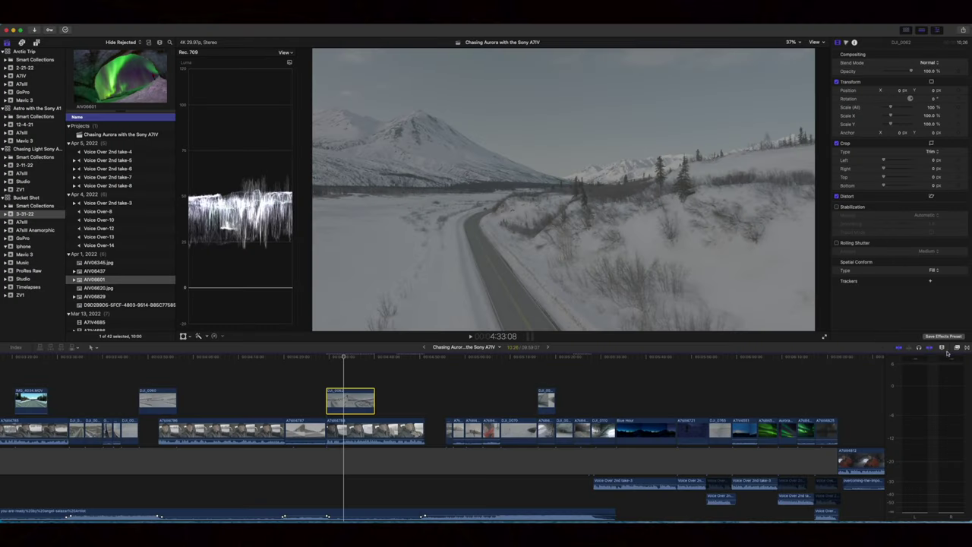
- Open the effects list to apply an effect to the drone clip
{"action": "left_click", "coordinate": [956, 348]}
- Apply CineMatch to the drone clip and set its source camera to DJI X5S
{"action": "left_click_drag", "start_coordinate": [697, 378], "coordinate": [351, 401]}
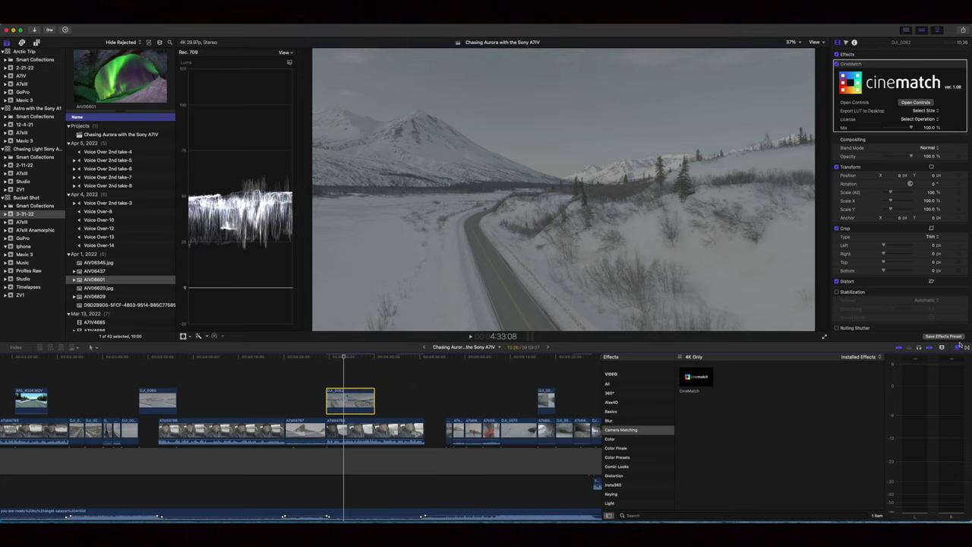
{"action": "left_click", "coordinate": [957, 347]}
{"action": "left_click", "coordinate": [915, 102]}
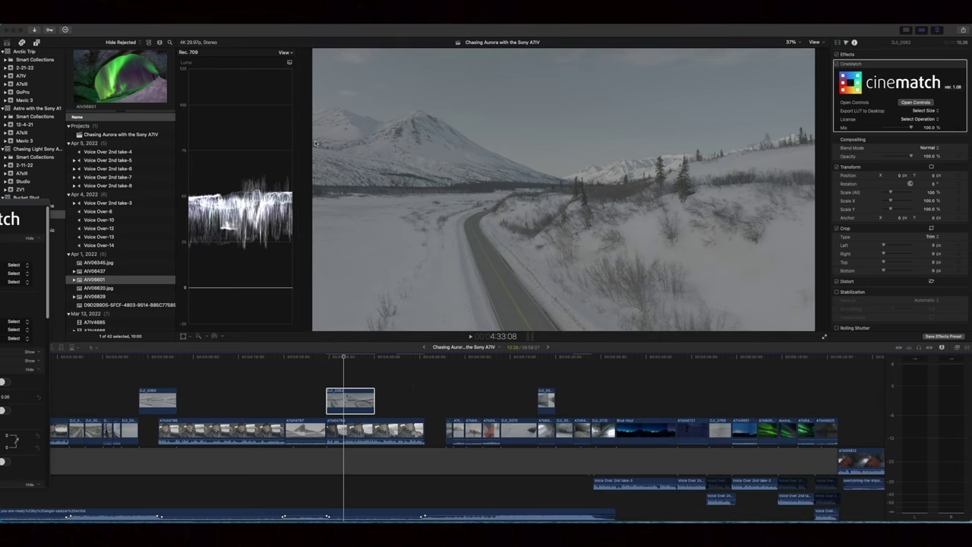
{"action": "left_click_drag", "start_coordinate": [34, 196], "coordinate": [403, 40]}
{"action": "left_click", "coordinate": [388, 101]}
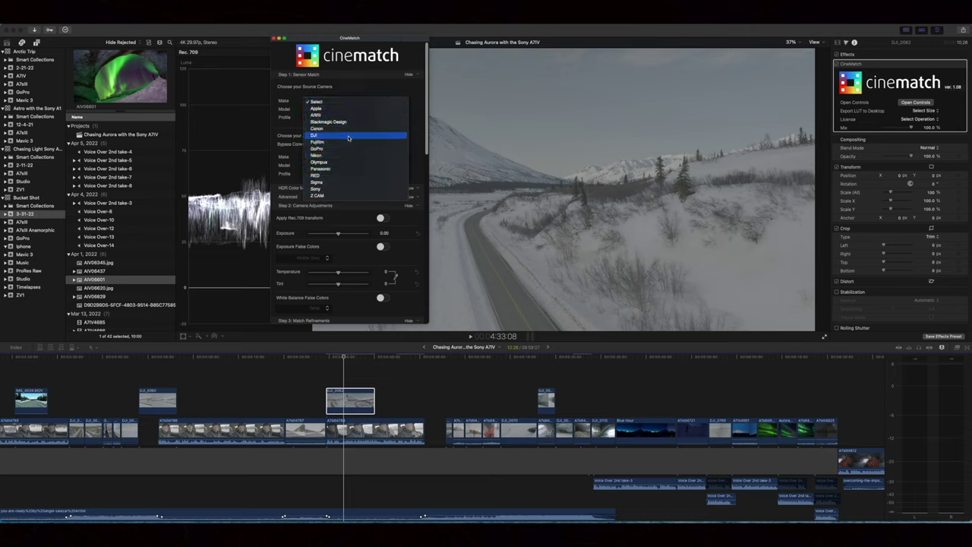
{"action": "left_click", "coordinate": [348, 135]}
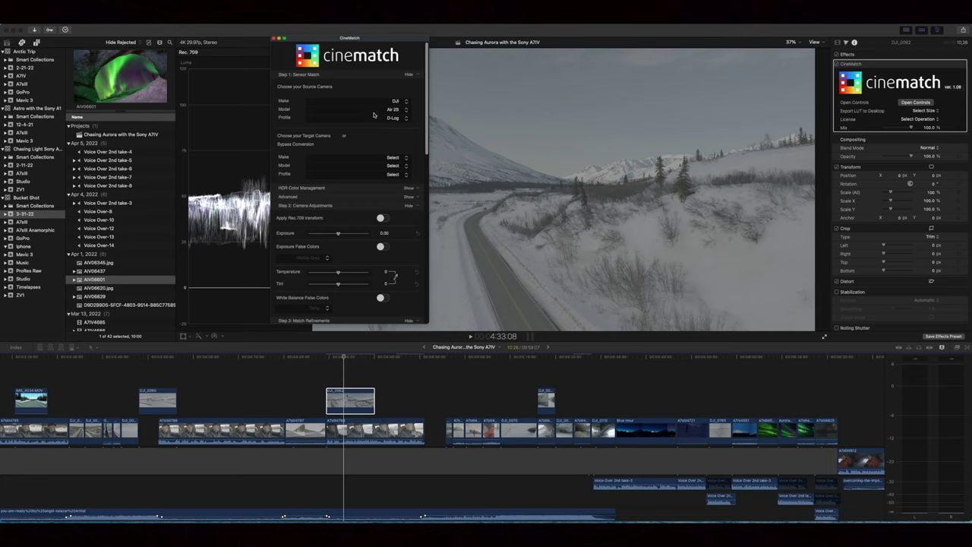
{"action": "left_click", "coordinate": [376, 113]}
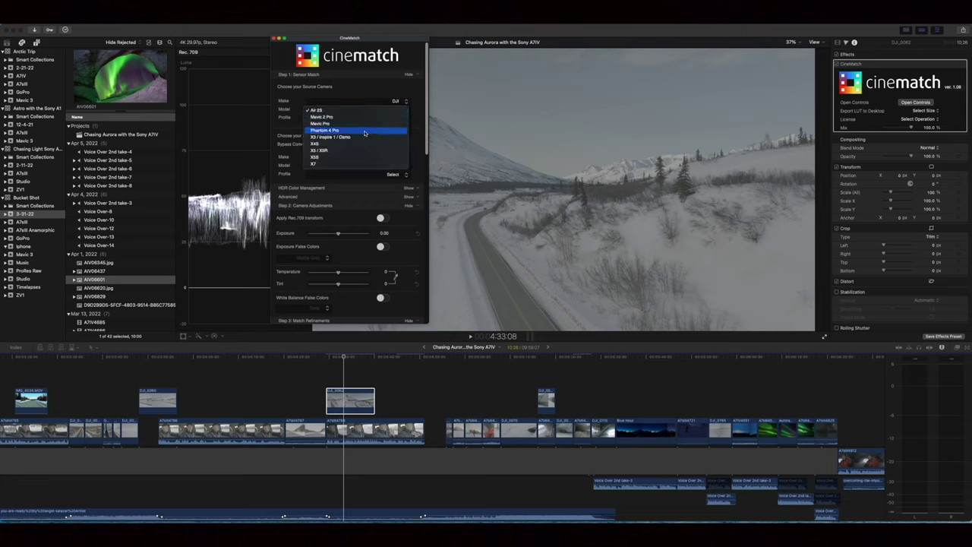
{"action": "left_click", "coordinate": [361, 156]}
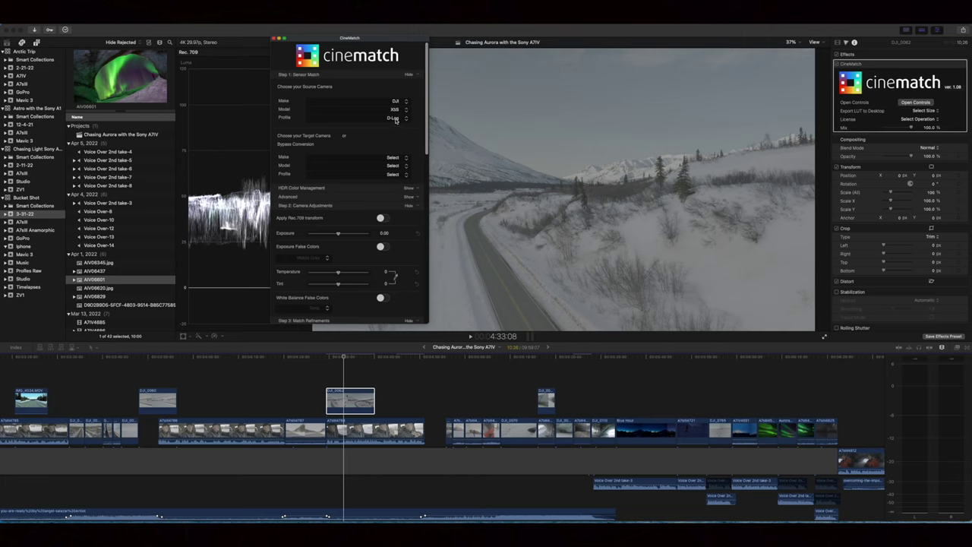
- Set the target to Sony a7S III S-Log3 S-Gamut3.Cine and enable the Rec.709 transform
{"action": "left_click", "coordinate": [392, 158]}
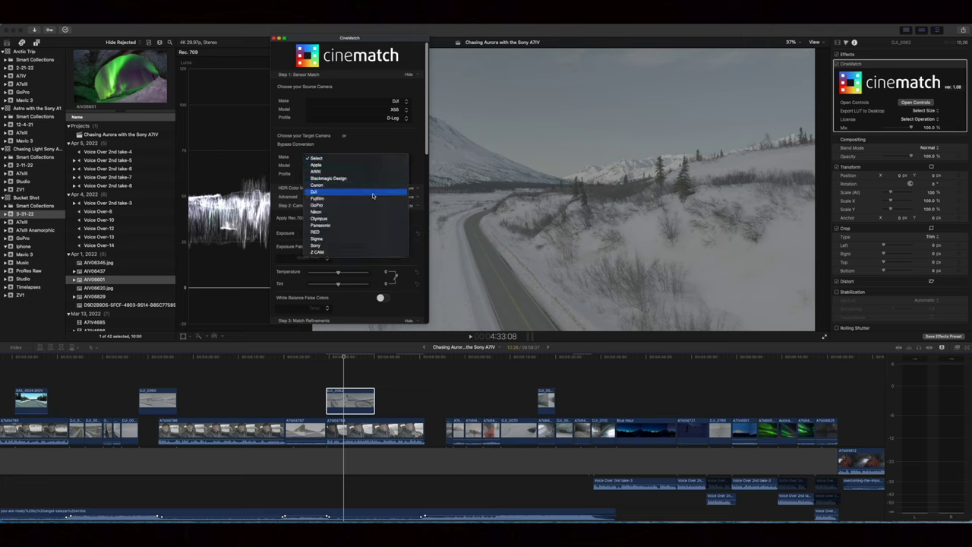
{"action": "left_click", "coordinate": [354, 245]}
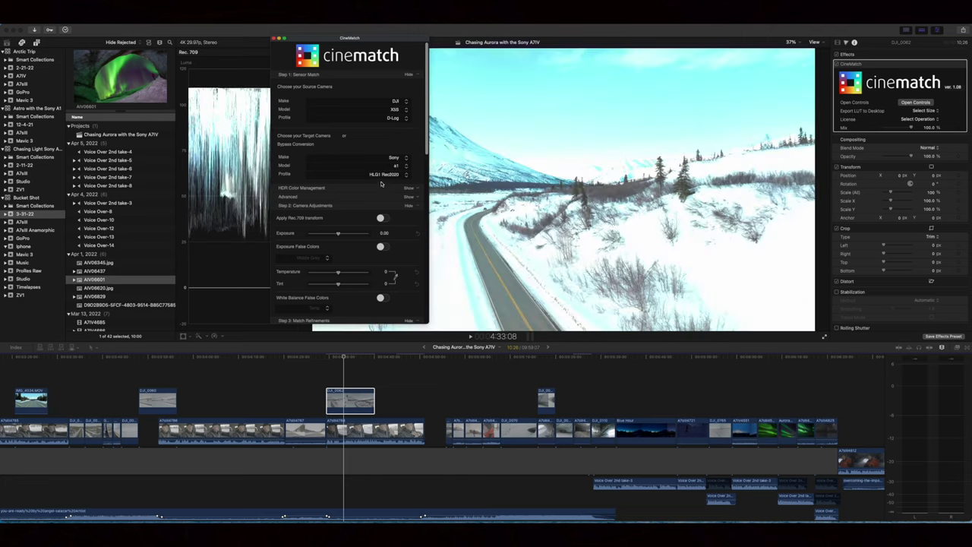
{"action": "left_click", "coordinate": [382, 165]}
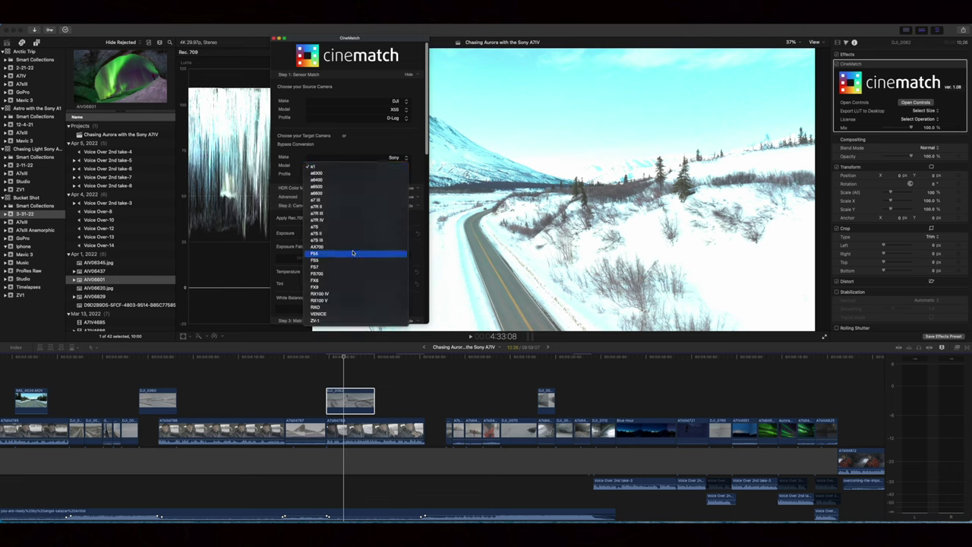
{"action": "left_click", "coordinate": [351, 243]}
{"action": "left_click", "coordinate": [384, 174]}
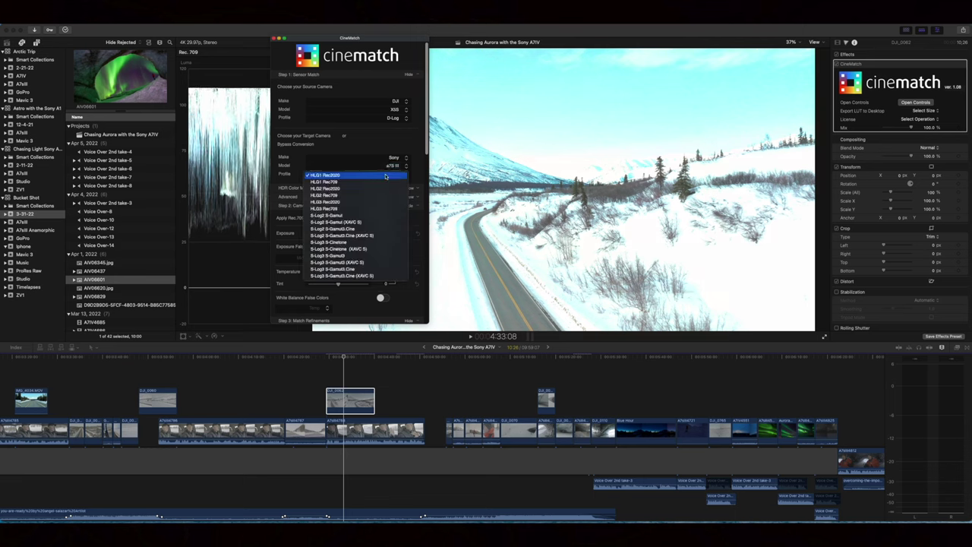
{"action": "left_click", "coordinate": [363, 269]}
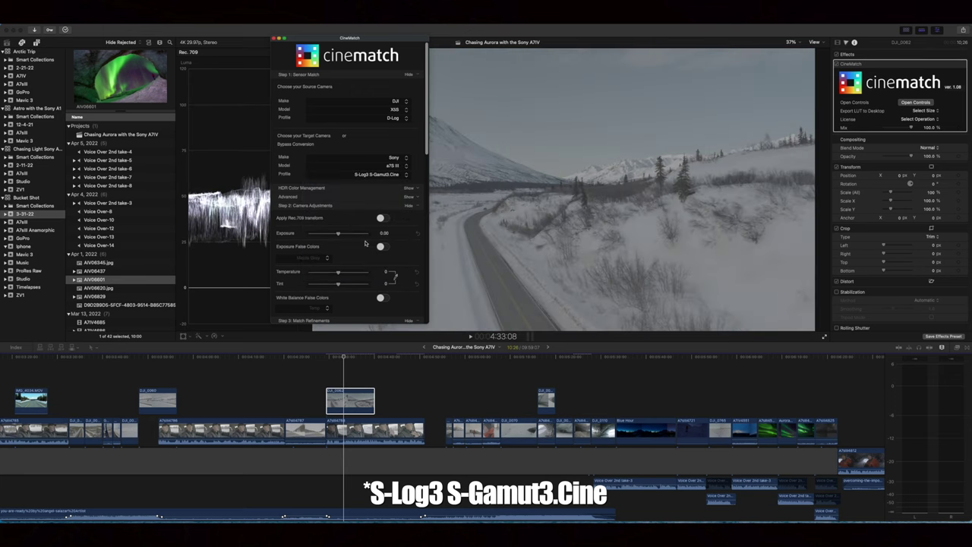
{"action": "left_click", "coordinate": [382, 218]}
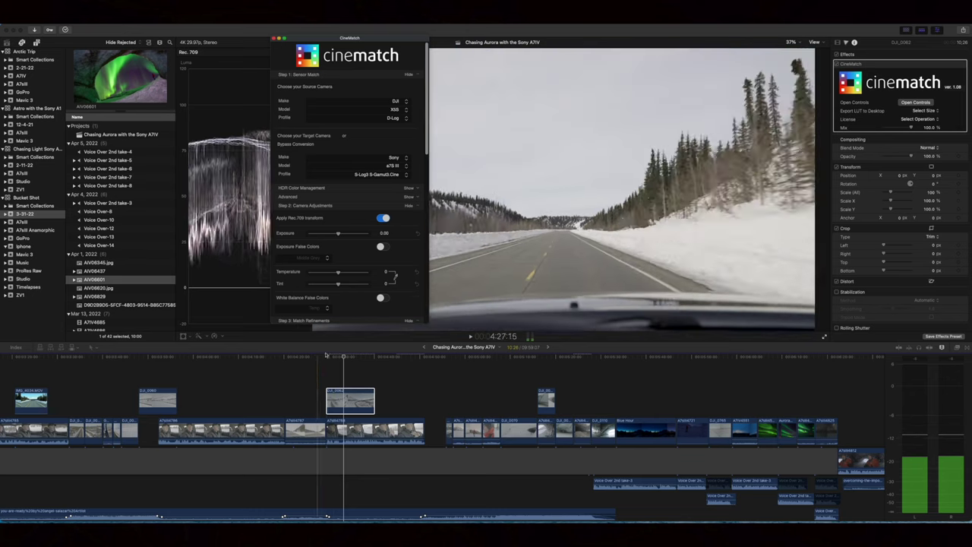
- Compare the image with CineMatch controls hidden and shown, then lower Temperature to cool the snow
{"action": "scroll", "coordinate": [345, 254], "scroll_direction": "down", "scroll_amount": 1}
{"action": "scroll", "coordinate": [345, 254], "scroll_direction": "down", "scroll_amount": 3}
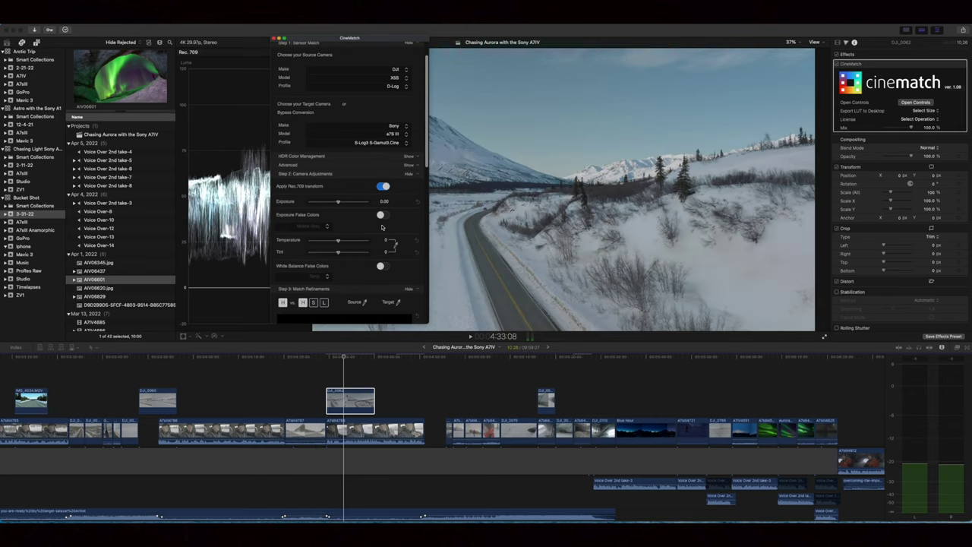
{"action": "key", "text": "super+w"}
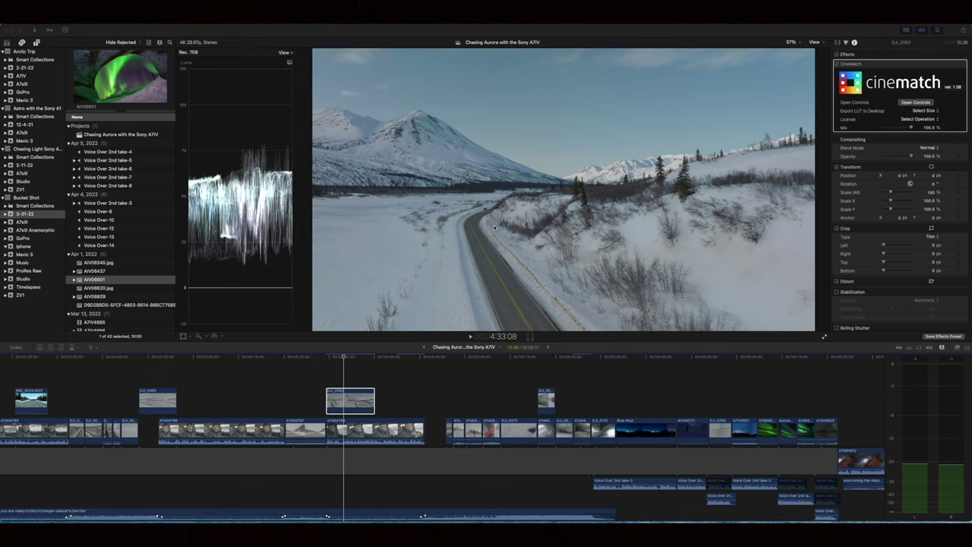
{"action": "left_click", "coordinate": [643, 231]}
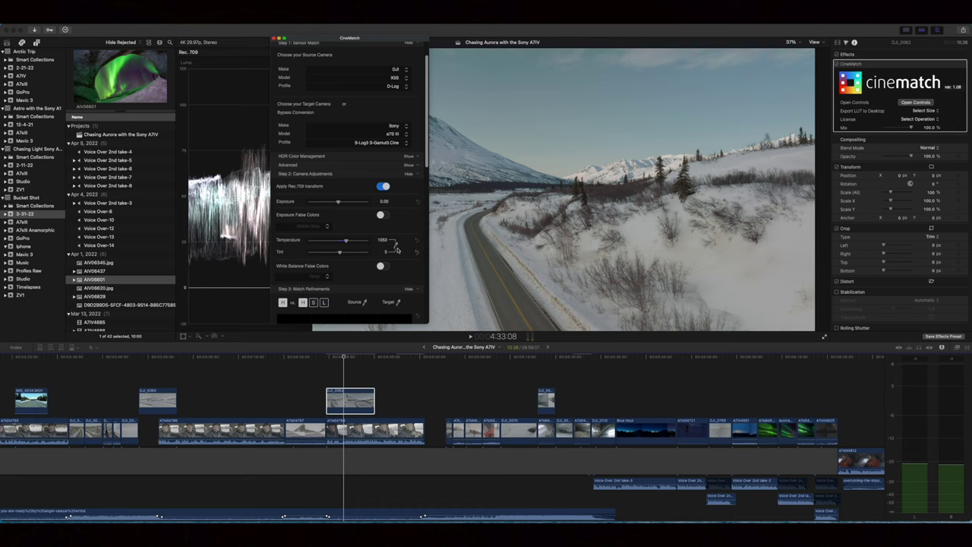
{"action": "key", "text": "super+w"}
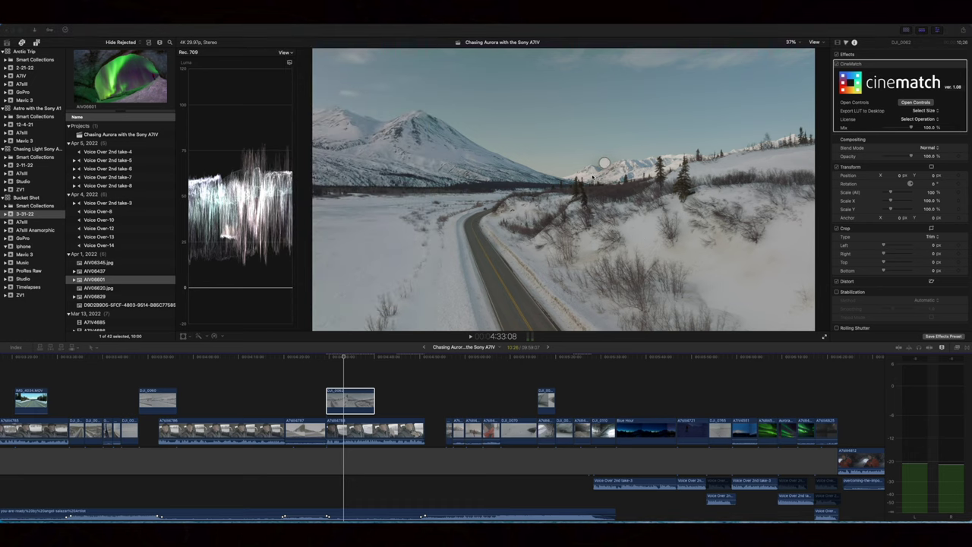
{"action": "left_click", "coordinate": [604, 163]}
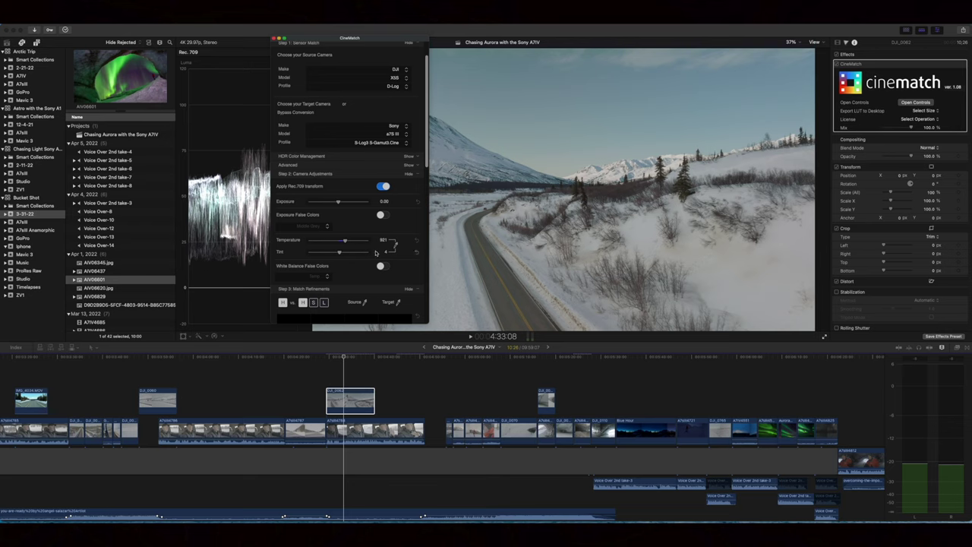
{"action": "left_click_drag", "start_coordinate": [344, 241], "coordinate": [342, 243]}
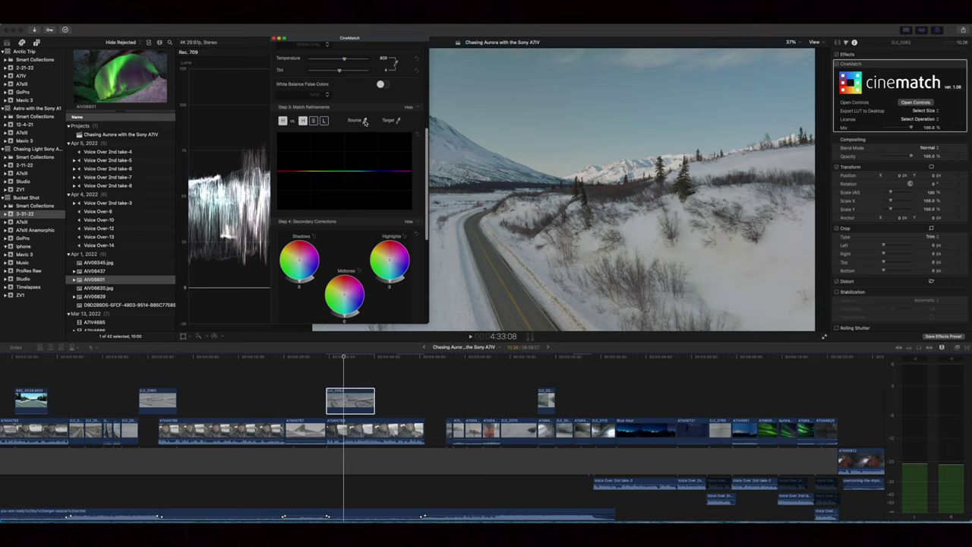
{"action": "left_click", "coordinate": [365, 121]}
- Sample the sky as the source colour and raise the match refinement curve into a peak
{"action": "left_click", "coordinate": [602, 106]}
{"action": "mouse_move", "coordinate": [365, 174]}
{"action": "left_mouse_down"}
{"action": "mouse_move", "coordinate": [362, 146]}
{"action": "mouse_move", "coordinate": [365, 171]}
{"action": "left_mouse_up"}
{"action": "left_click_drag", "start_coordinate": [365, 171], "coordinate": [362, 169]}
{"action": "left_click_drag", "start_coordinate": [364, 173], "coordinate": [365, 154]}
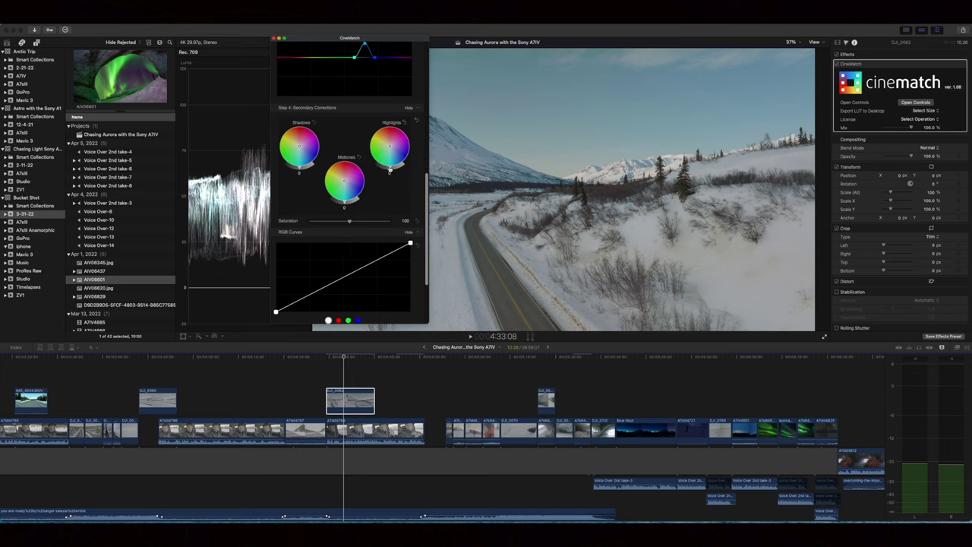
- Set the drone clip's highlights to 49 and shadows to -45, and raise a point on its RGB curve
{"action": "left_click_drag", "start_coordinate": [390, 170], "coordinate": [395, 171]}
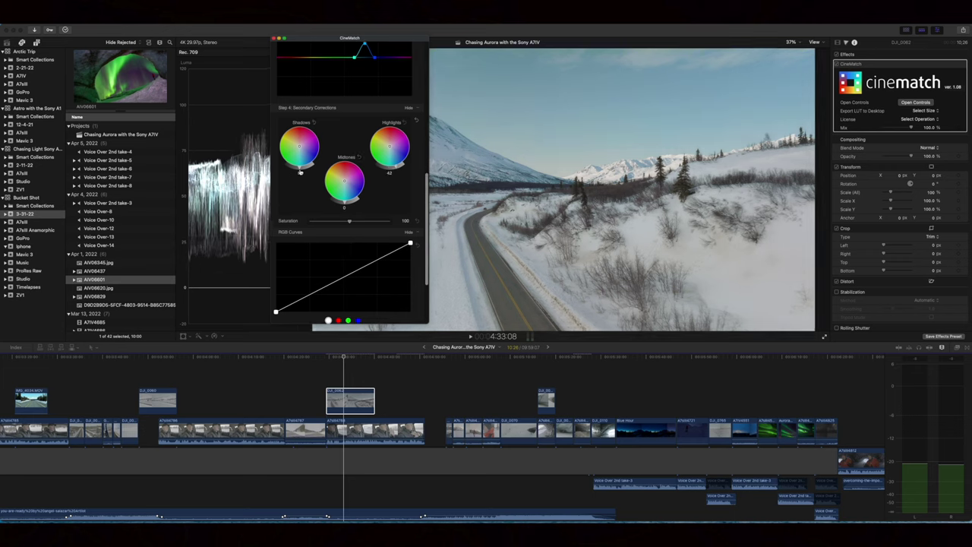
{"action": "left_click_drag", "start_coordinate": [300, 173], "coordinate": [292, 171]}
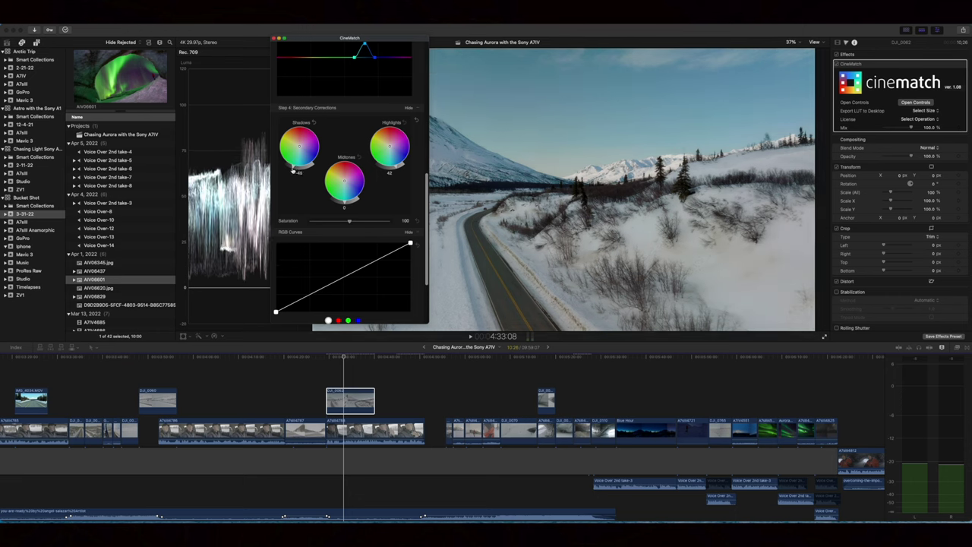
{"action": "left_click_drag", "start_coordinate": [397, 168], "coordinate": [397, 163]}
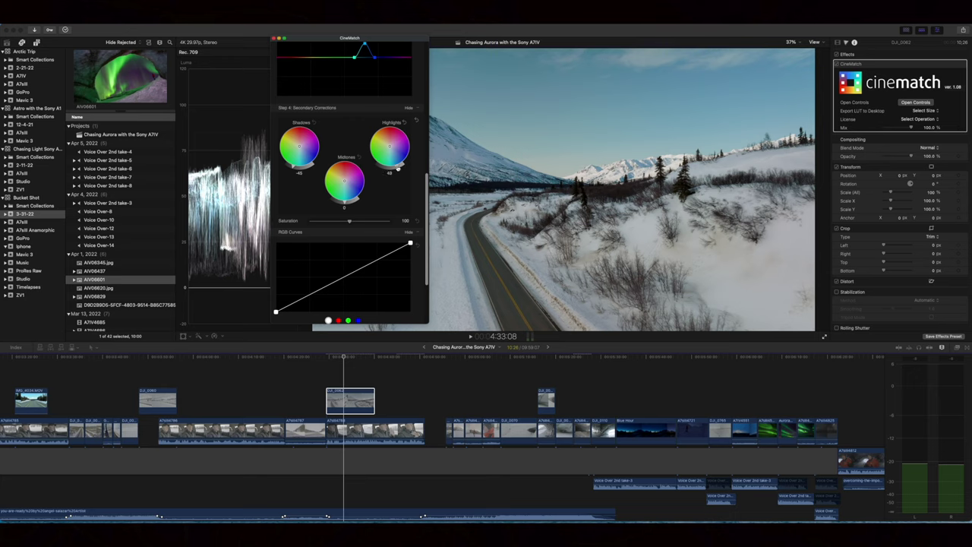
{"action": "left_click_drag", "start_coordinate": [378, 259], "coordinate": [311, 297]}
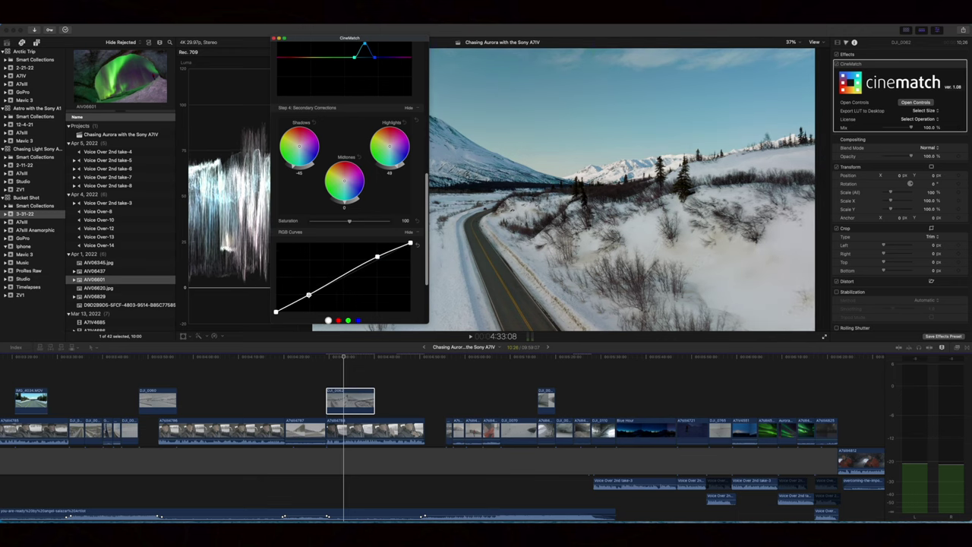
{"action": "scroll", "coordinate": [323, 287], "scroll_direction": "down", "scroll_amount": 2}
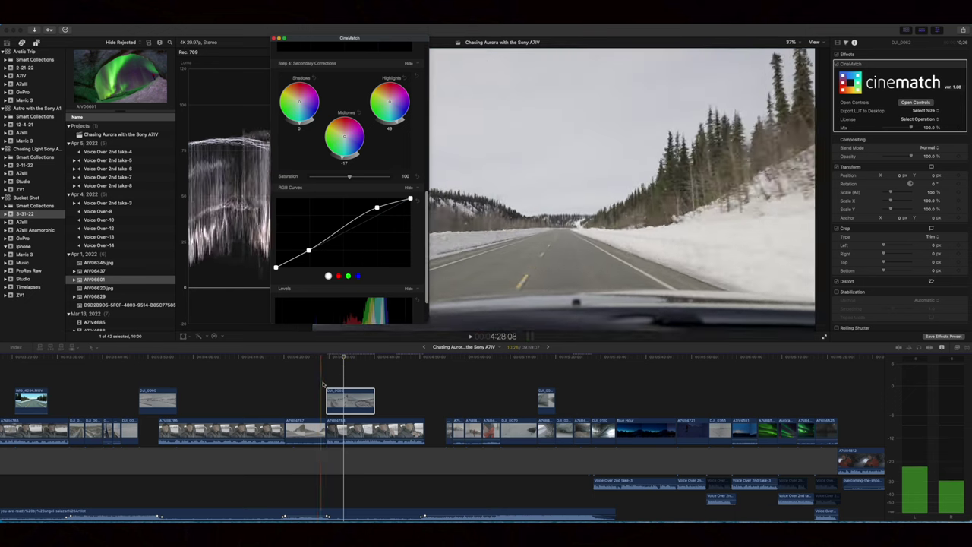
{"action": "key", "text": "space"}
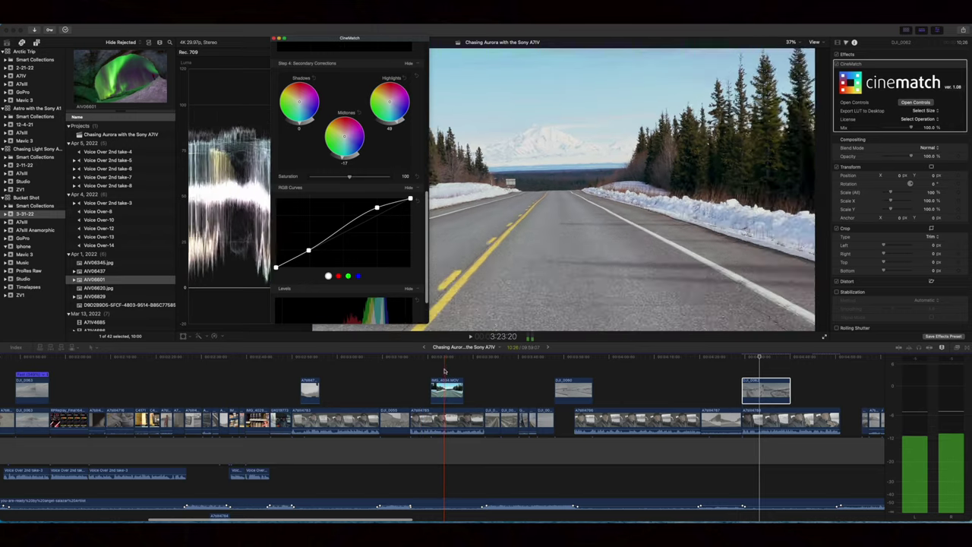
{"action": "left_click", "coordinate": [446, 390]}
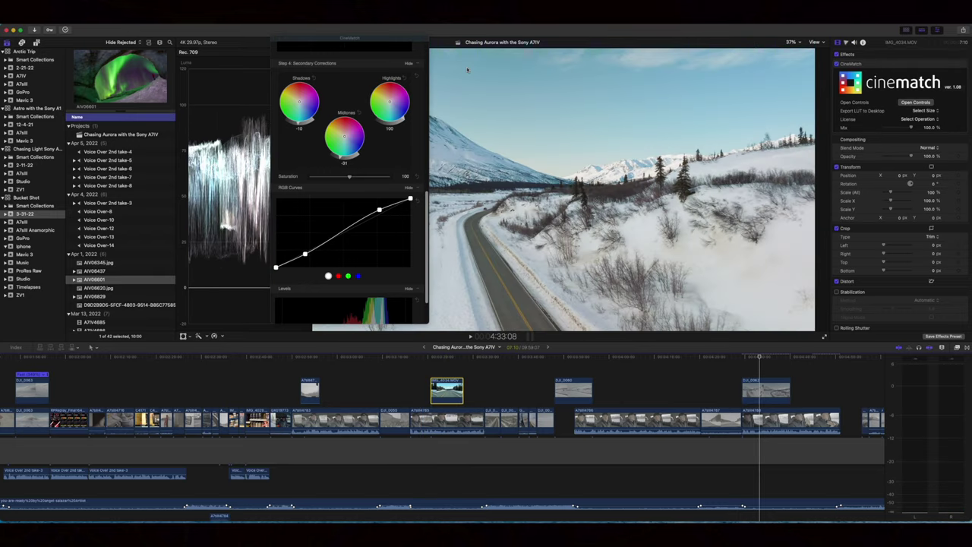
{"action": "scroll", "coordinate": [356, 173], "scroll_direction": "up", "scroll_amount": 10}
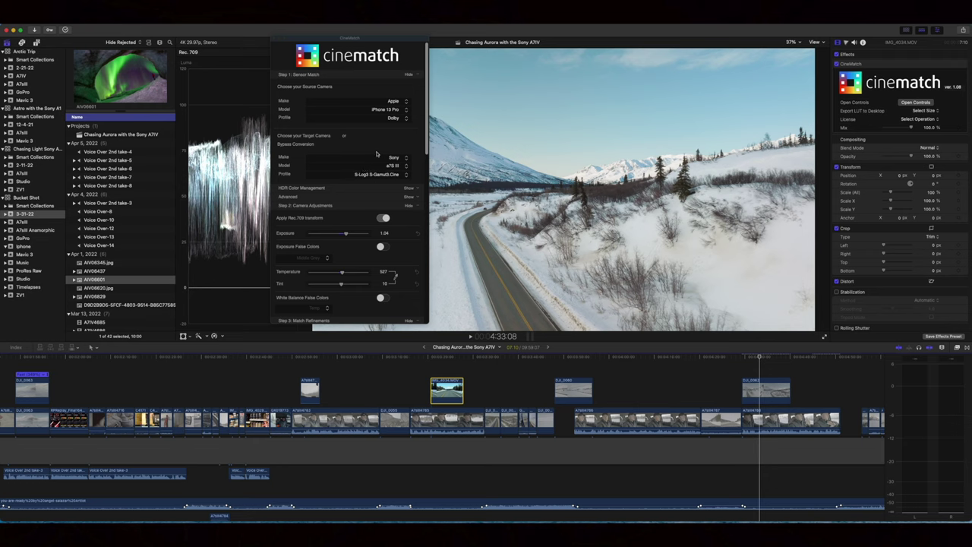
- Set the CineMatch source camera to Apple iPhone 13 Pro with the Dolby profile
{"action": "left_click", "coordinate": [398, 100]}
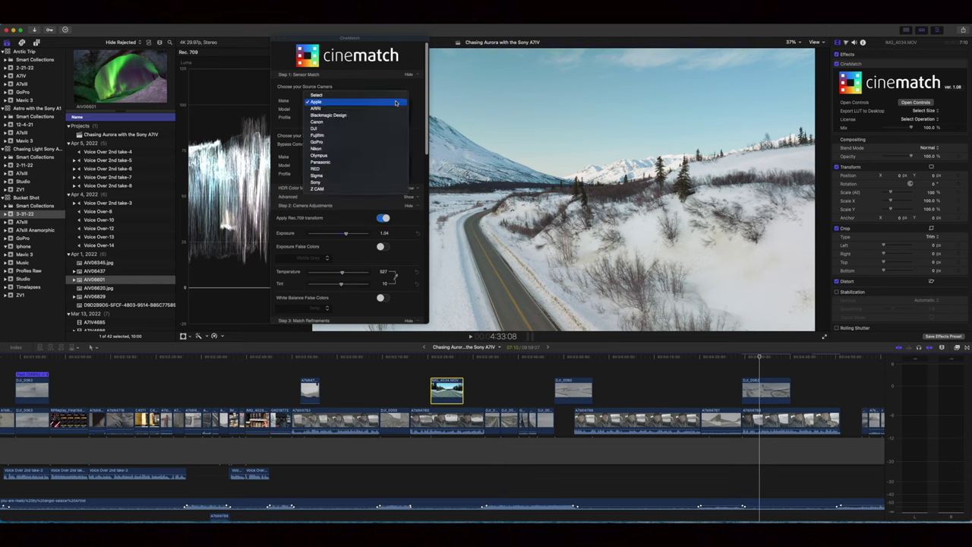
{"action": "left_click", "coordinate": [395, 101]}
{"action": "left_click", "coordinate": [392, 110]}
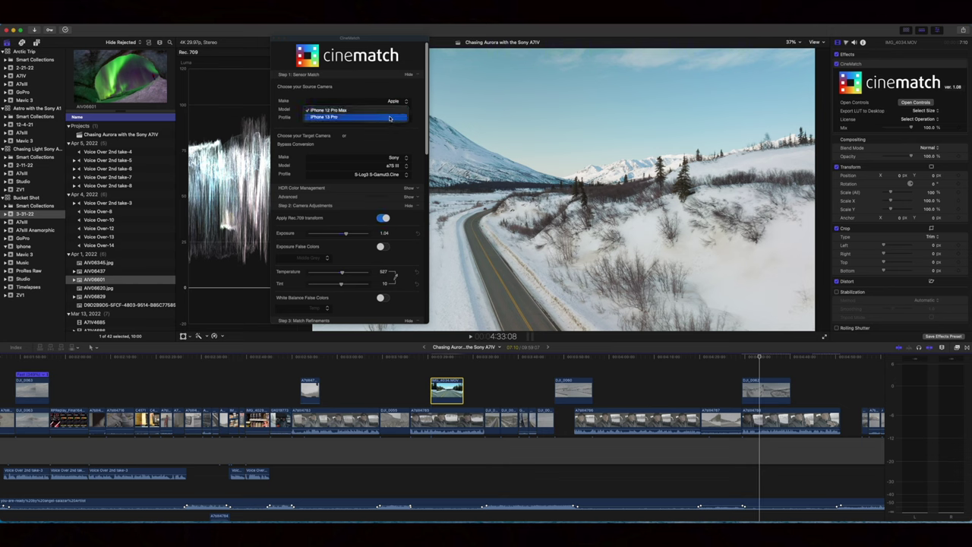
{"action": "left_click", "coordinate": [389, 117]}
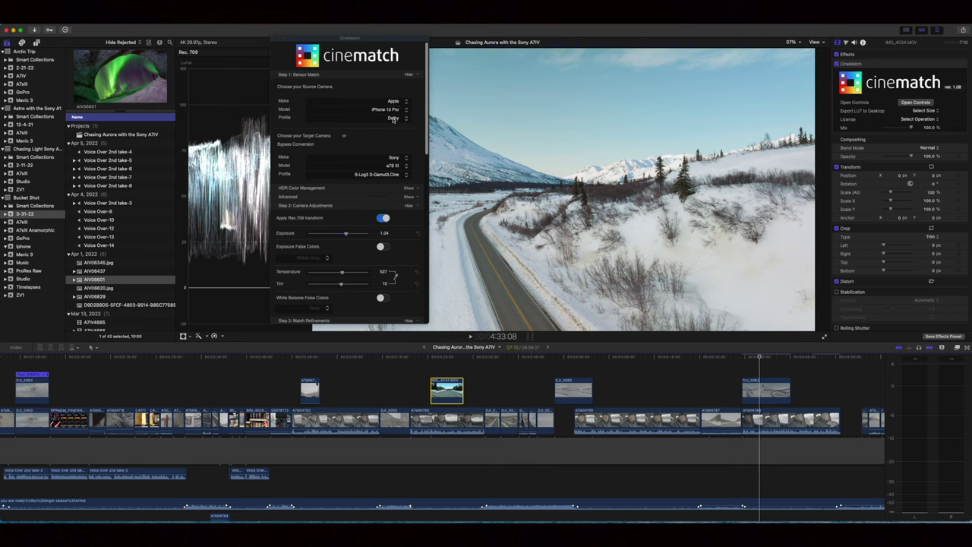
{"action": "left_click", "coordinate": [393, 118]}
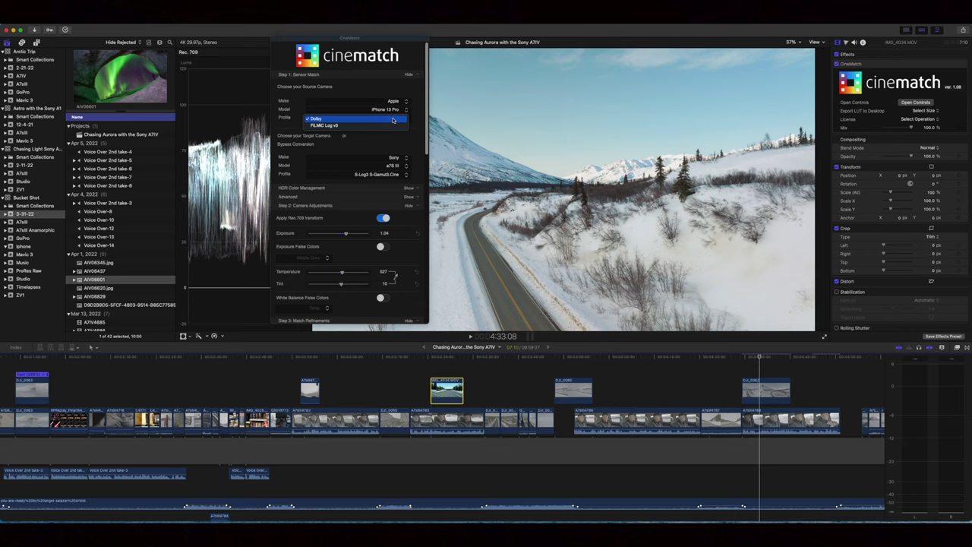
{"action": "left_click", "coordinate": [396, 120]}
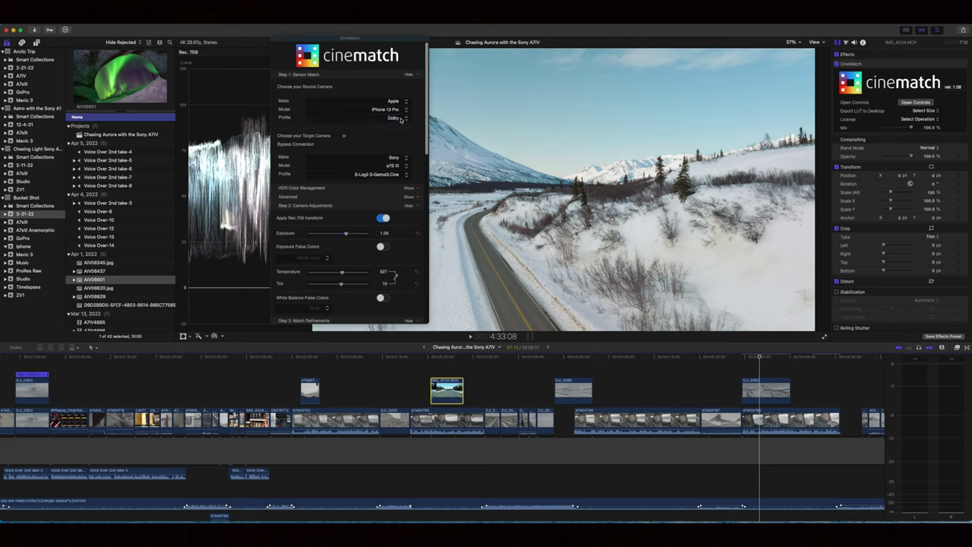
- Clear the target camera make back to Select and move the playhead onto the iPhone road clip
{"action": "left_click", "coordinate": [393, 158]}
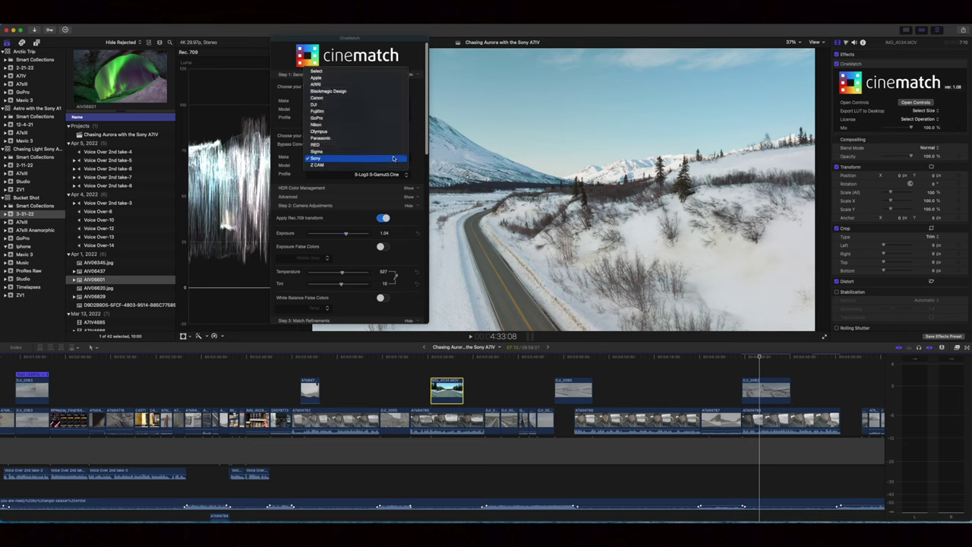
{"action": "left_click", "coordinate": [353, 71]}
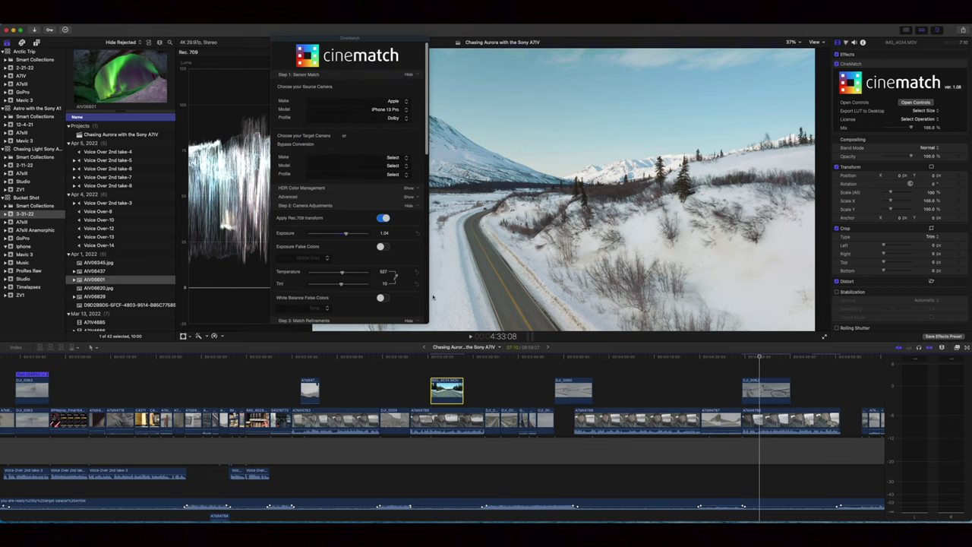
{"action": "left_click", "coordinate": [451, 448]}
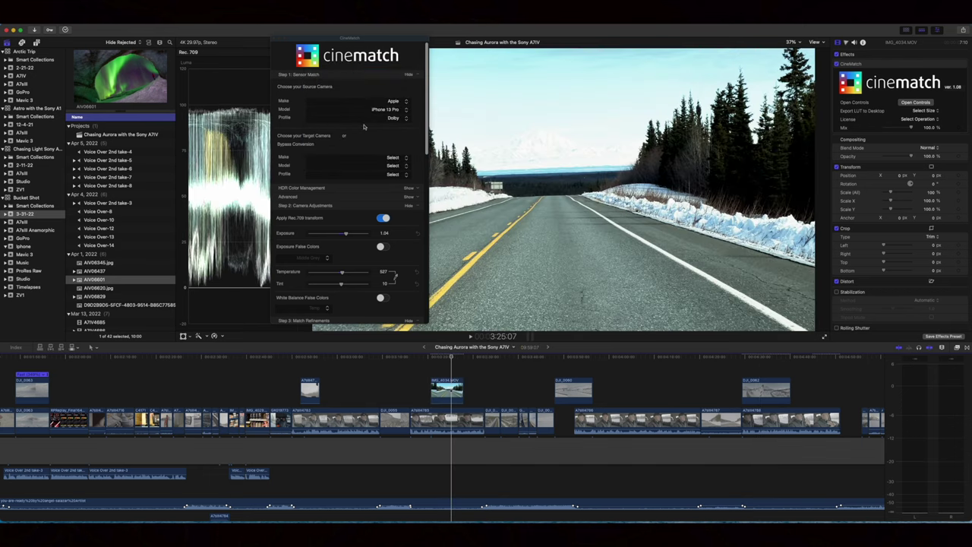
- Reset the road clip's exposure, temperature and tint to zero
{"action": "scroll", "coordinate": [381, 233], "scroll_direction": "down", "scroll_amount": 2}
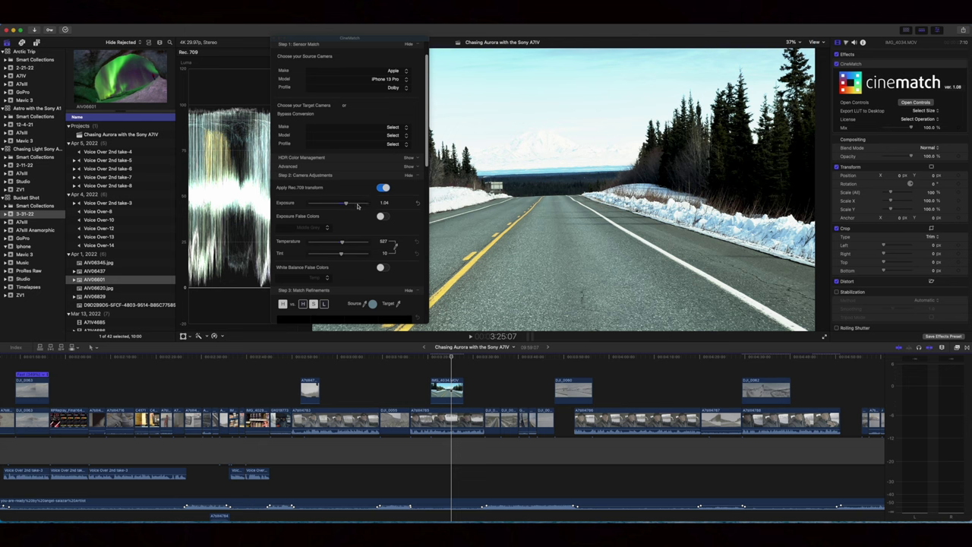
{"action": "left_click", "coordinate": [416, 204]}
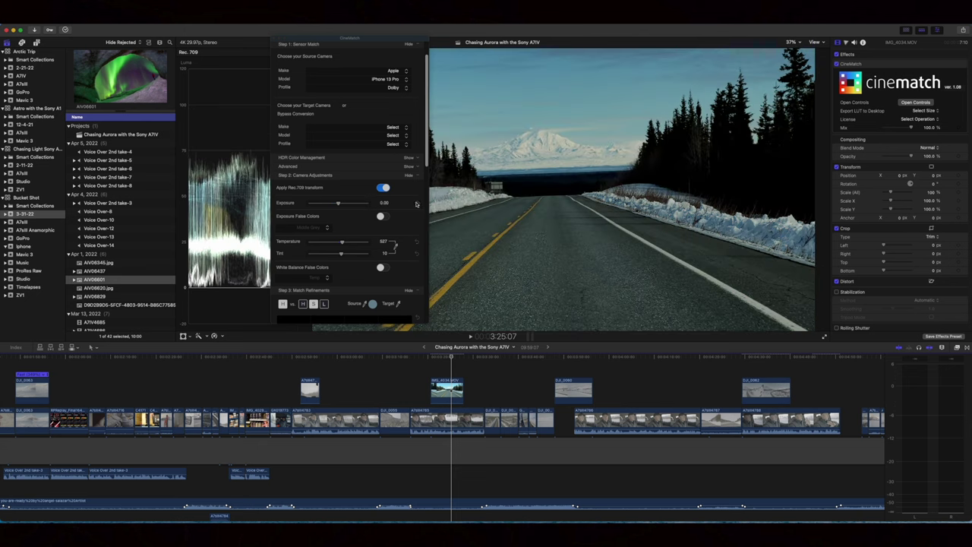
{"action": "left_click", "coordinate": [417, 253]}
{"action": "scroll", "coordinate": [357, 228], "scroll_direction": "down", "scroll_amount": 3}
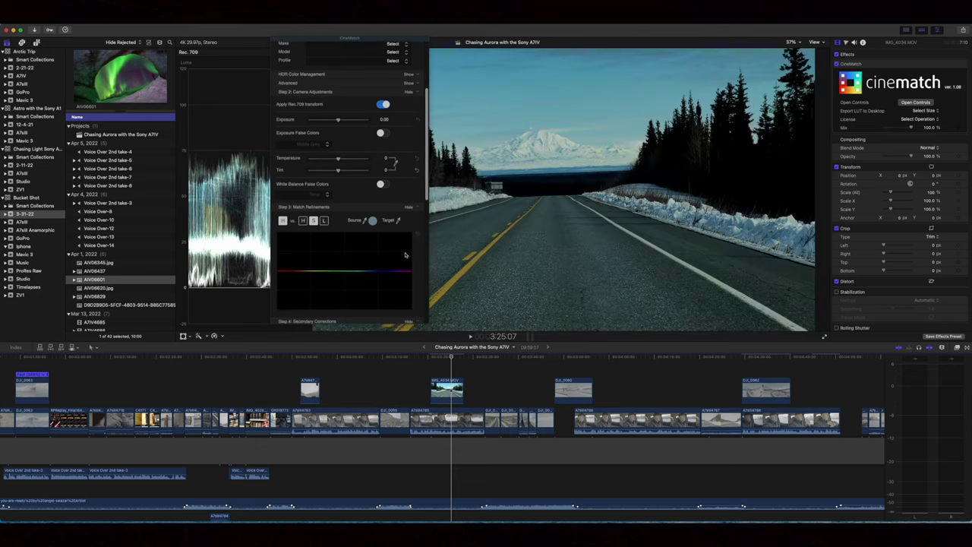
{"action": "scroll", "coordinate": [393, 160], "scroll_direction": "up", "scroll_amount": 4}
- Target a Sony a7S III with S-Log3 S-Gamut3.Cine, and switch off the Rec.709 transform
{"action": "left_click", "coordinate": [393, 157]}
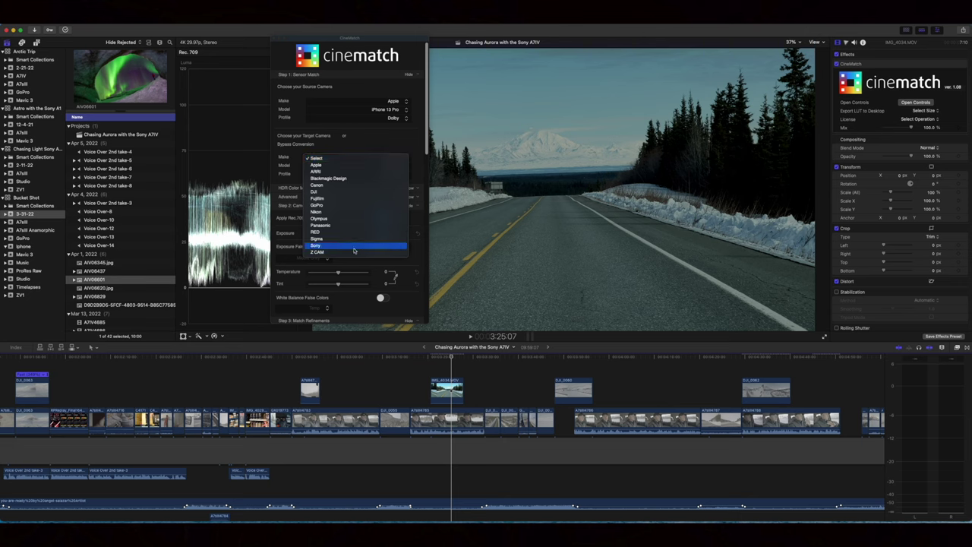
{"action": "left_click", "coordinate": [391, 246]}
{"action": "left_click", "coordinate": [394, 164]}
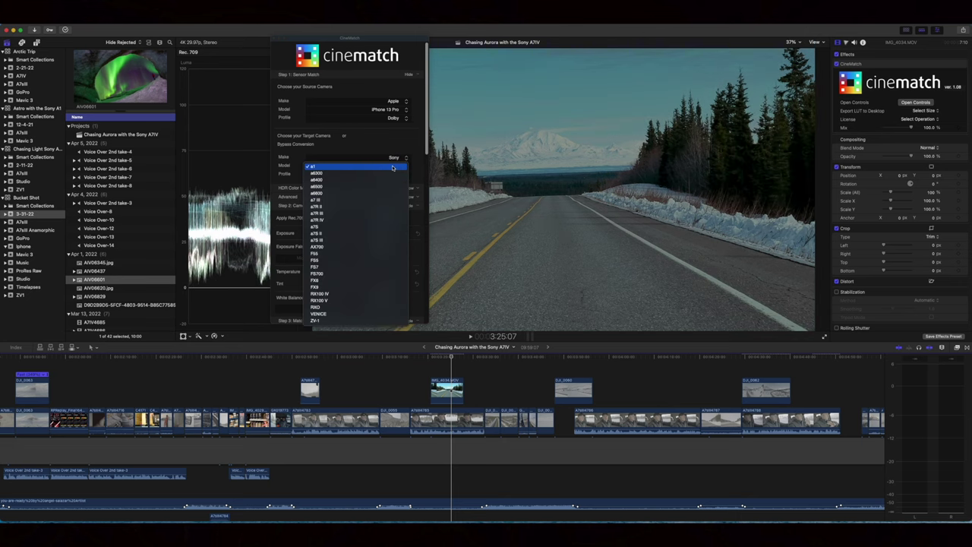
{"action": "left_click", "coordinate": [371, 240]}
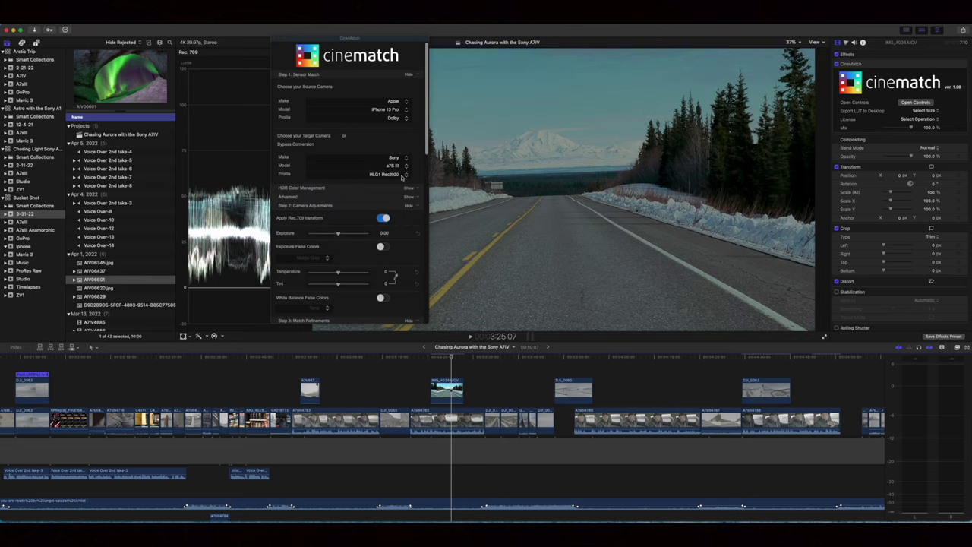
{"action": "left_click", "coordinate": [394, 173]}
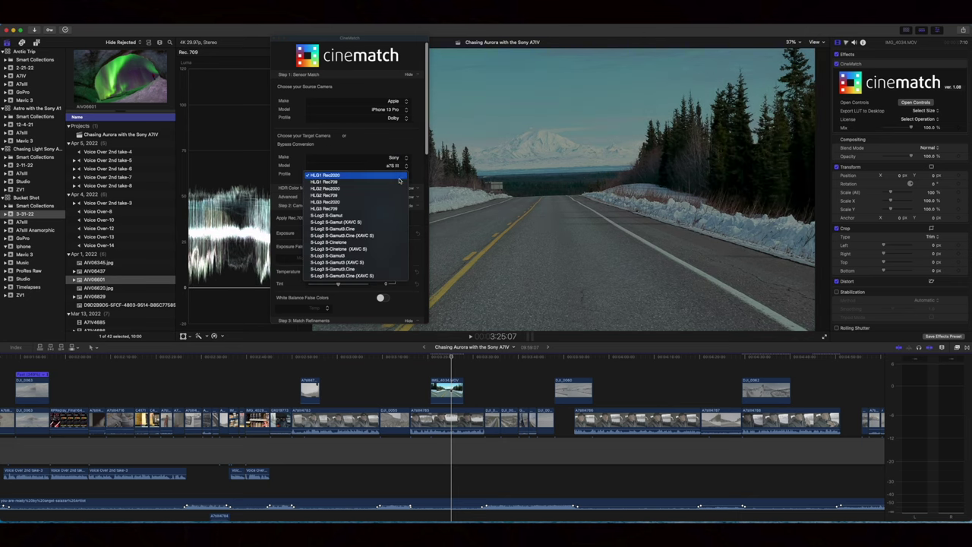
{"action": "left_click", "coordinate": [369, 269]}
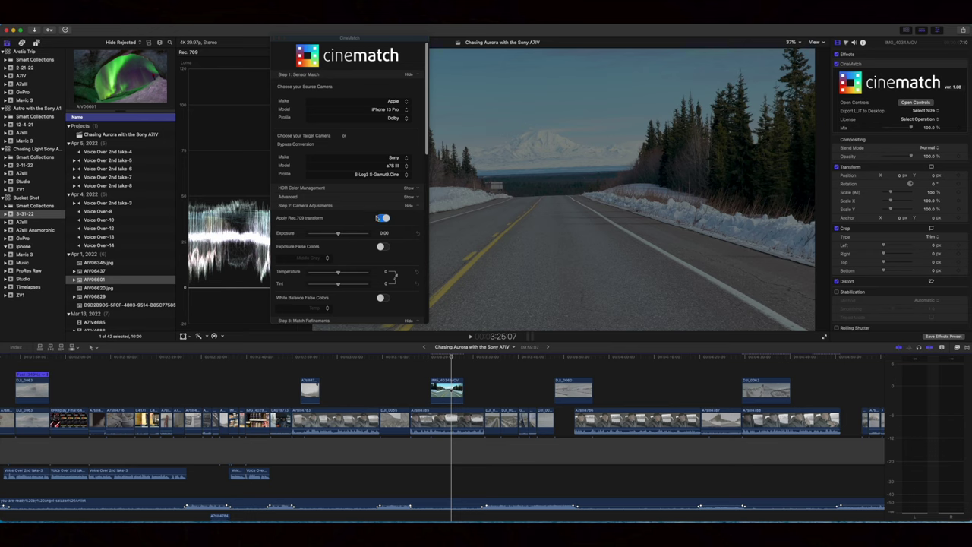
{"action": "left_click", "coordinate": [379, 218]}
- Toggle the Rec.709 transform off and on to compare, leaving it applied
{"action": "left_click", "coordinate": [381, 218]}
{"action": "left_click", "coordinate": [381, 218]}
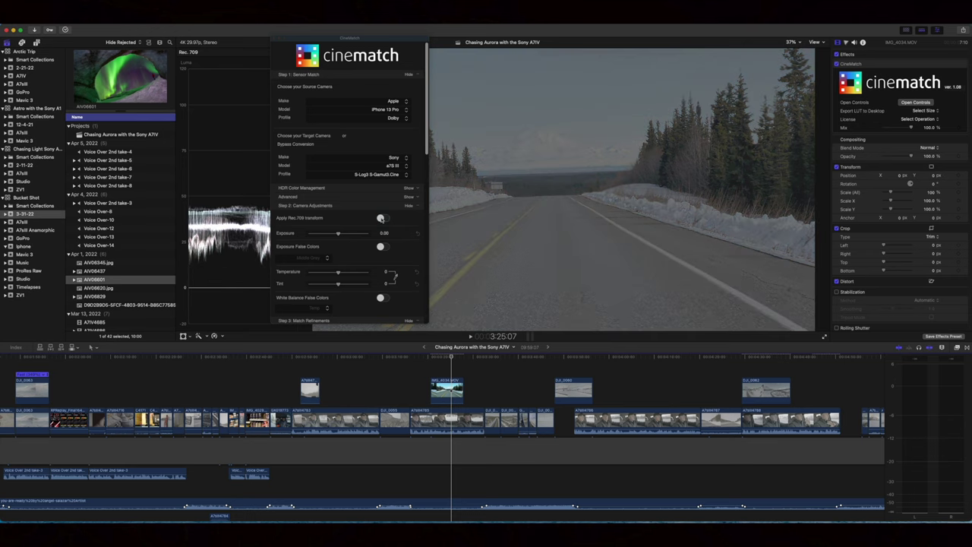
{"action": "left_click", "coordinate": [380, 218]}
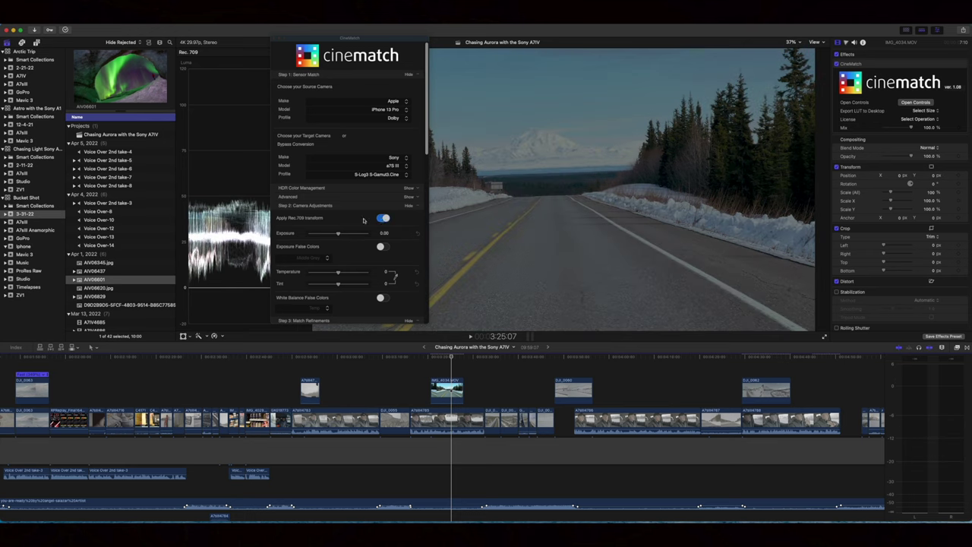
- Raise the road clip's exposure to 1.03, briefly collapsing the CineMatch controls to view the frame
{"action": "left_click_drag", "start_coordinate": [338, 235], "coordinate": [346, 235]}
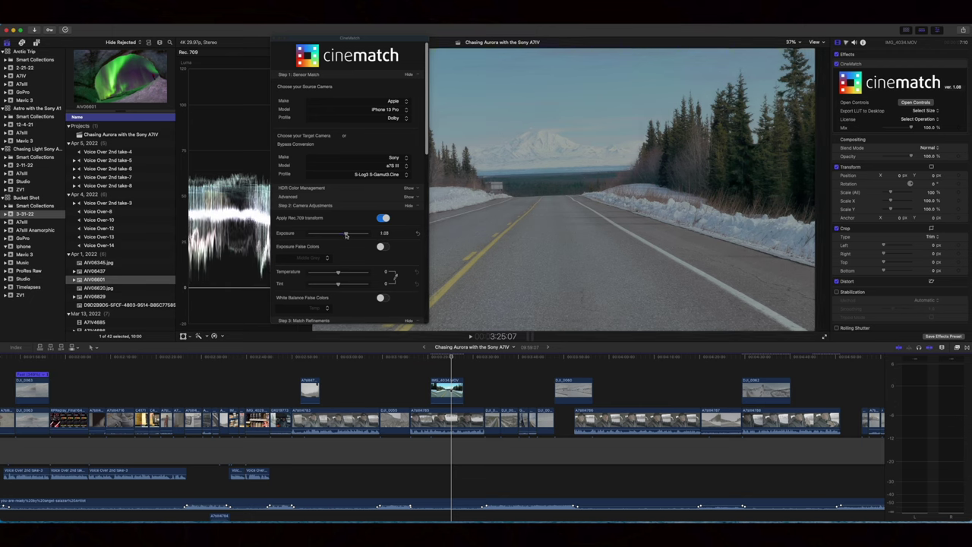
{"action": "scroll", "coordinate": [350, 254], "scroll_direction": "down", "scroll_amount": 2}
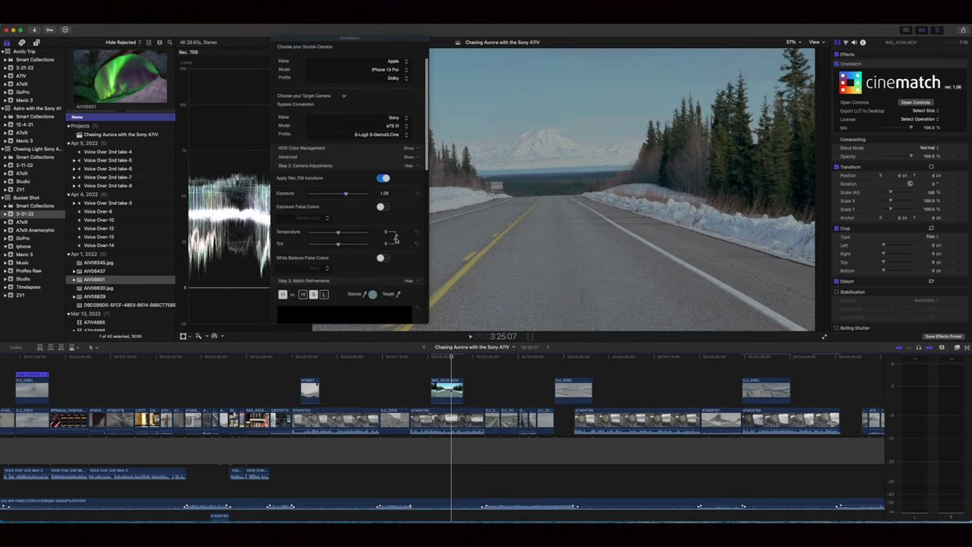
{"action": "left_click", "coordinate": [448, 213]}
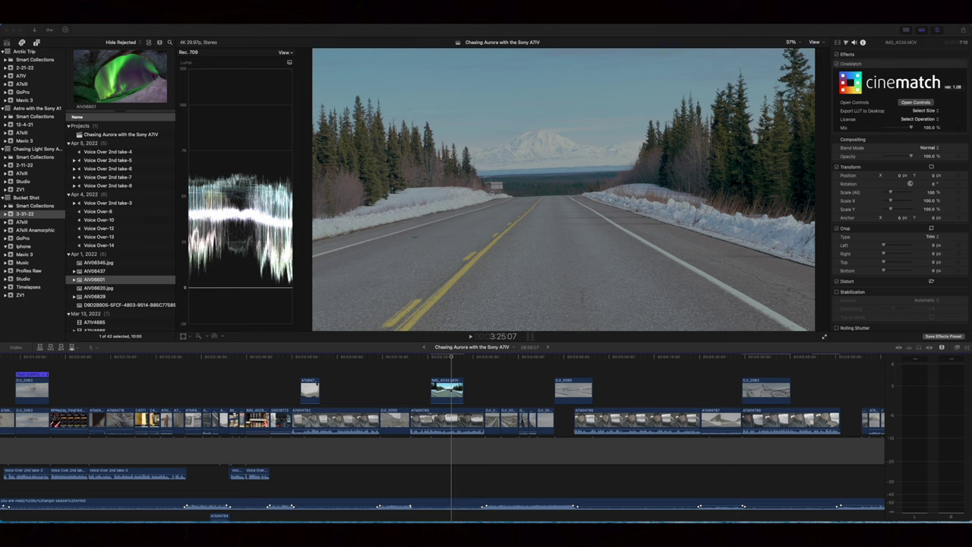
{"action": "left_click", "coordinate": [484, 183]}
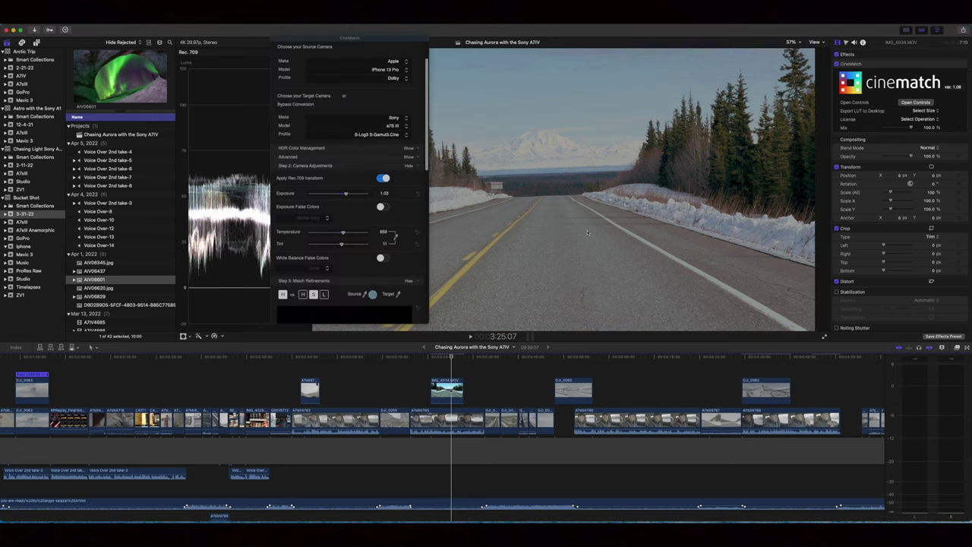
{"action": "scroll", "coordinate": [349, 228], "scroll_direction": "down", "scroll_amount": 5}
- Bend the road clip's RGB curve into an S, then set midtones -18, highlights 44, shadows -8
{"action": "left_click_drag", "start_coordinate": [372, 234], "coordinate": [371, 230]}
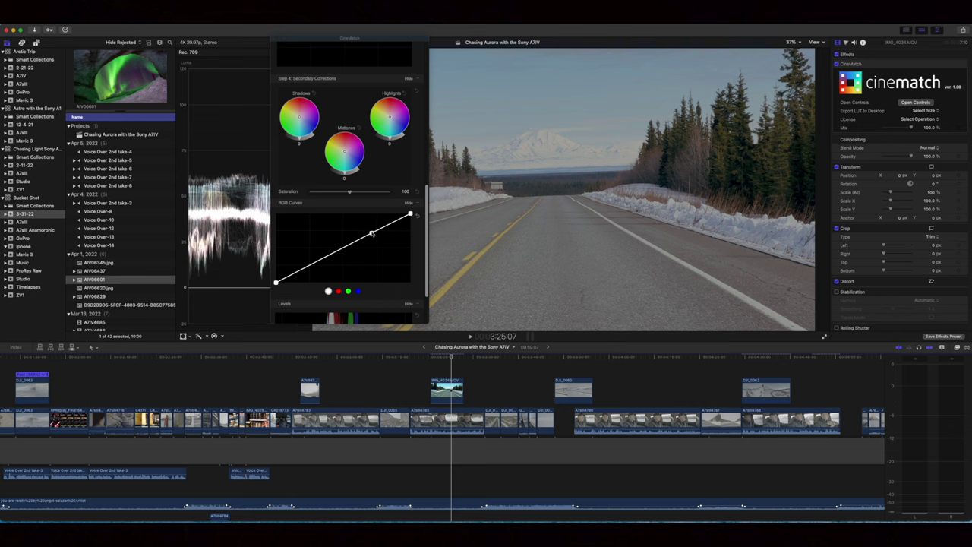
{"action": "left_click_drag", "start_coordinate": [309, 264], "coordinate": [309, 268]}
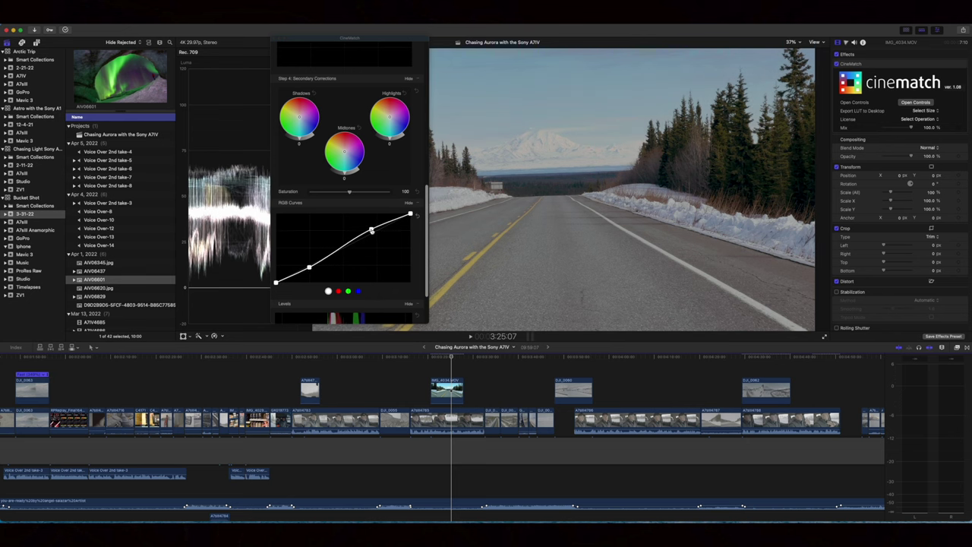
{"action": "left_click_drag", "start_coordinate": [372, 230], "coordinate": [376, 225]}
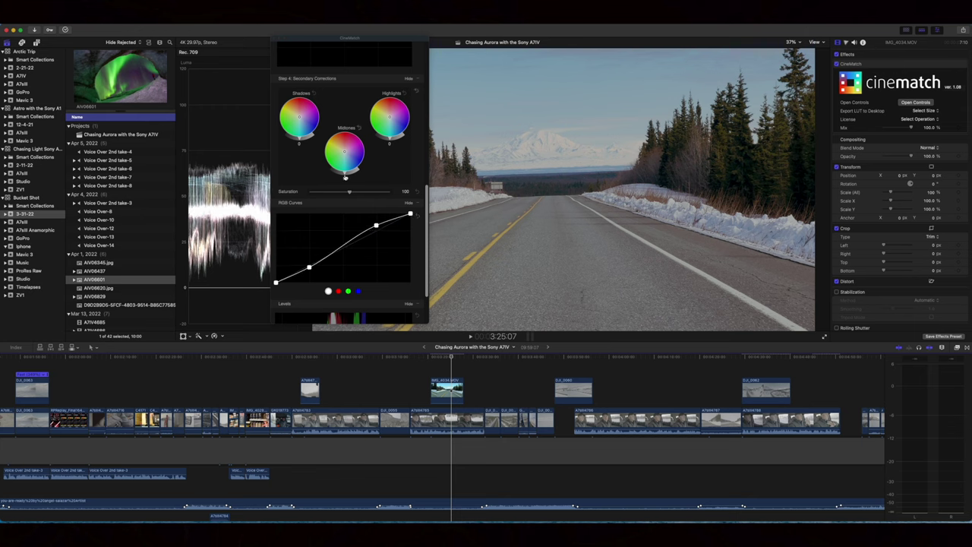
{"action": "left_click_drag", "start_coordinate": [343, 176], "coordinate": [343, 179]}
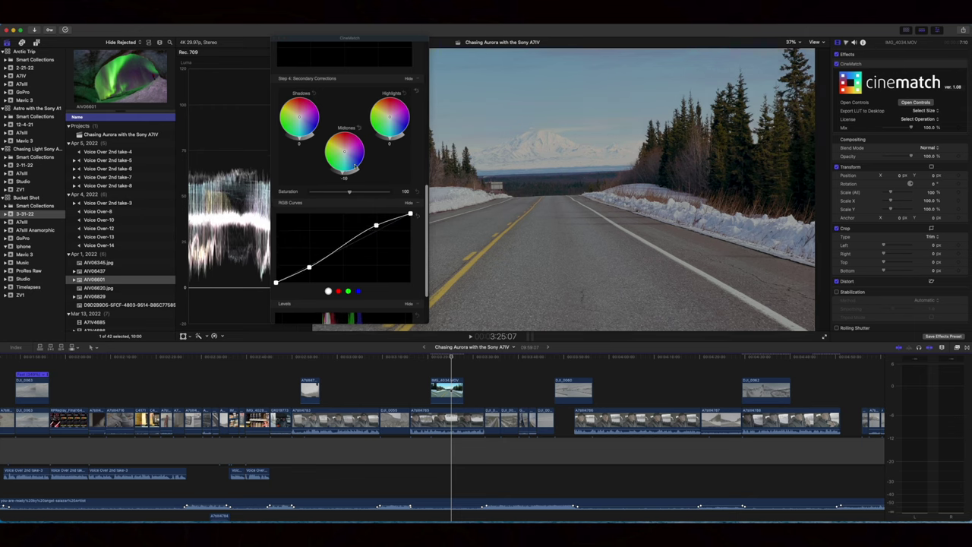
{"action": "left_click_drag", "start_coordinate": [391, 141], "coordinate": [391, 135]}
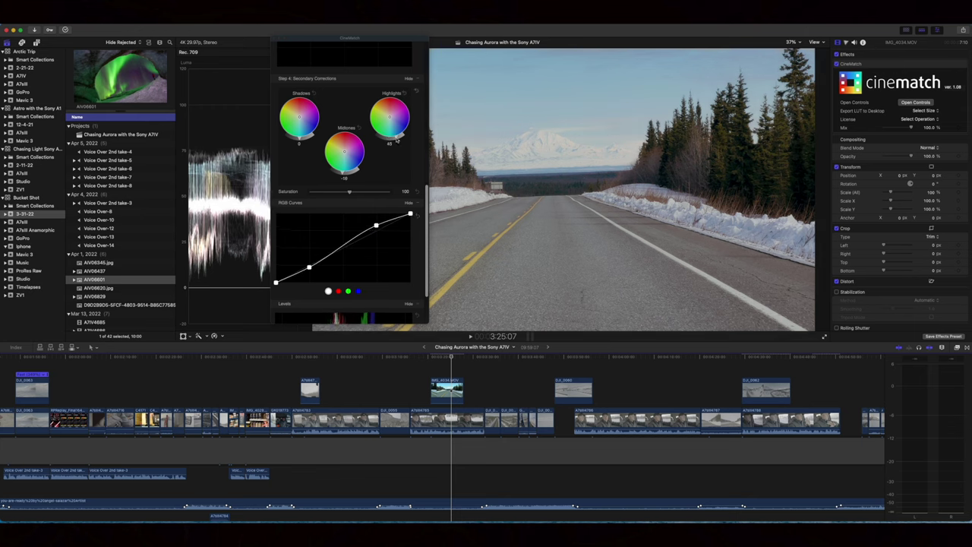
{"action": "left_click_drag", "start_coordinate": [300, 141], "coordinate": [298, 138]}
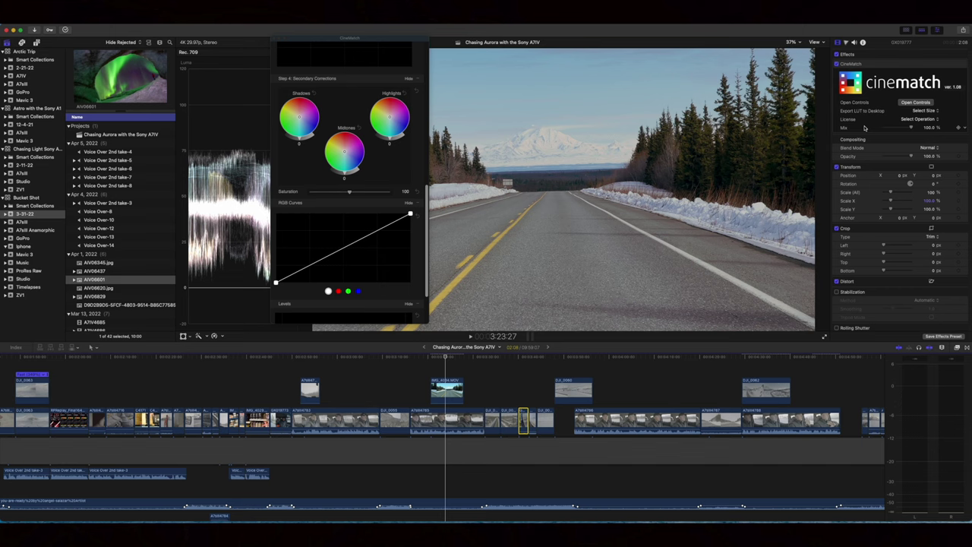
- Show the 16 cubed and 17 cubed LUT export size choices in CineMatch
{"action": "left_click", "coordinate": [922, 112]}
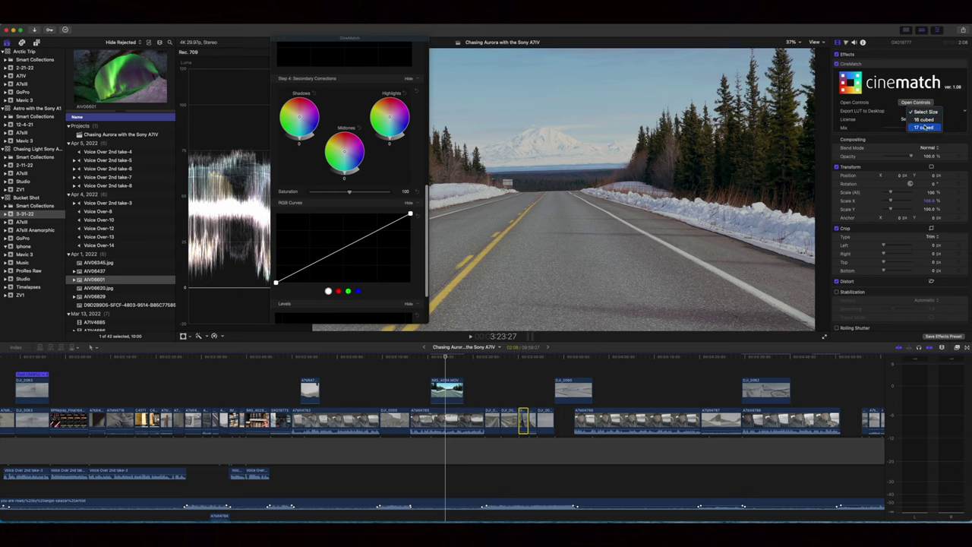